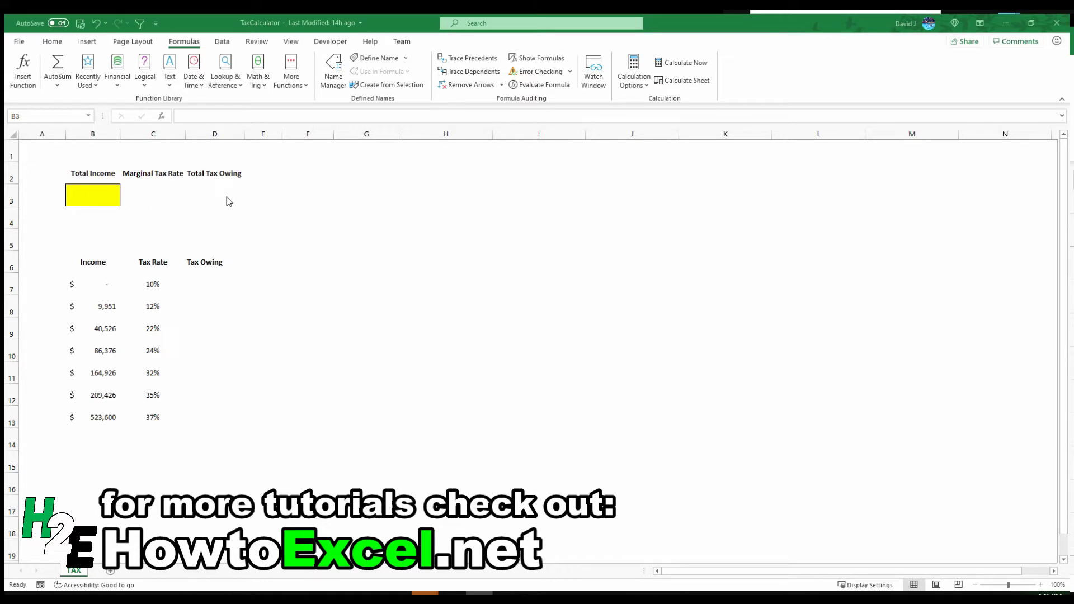
Enter a total income of 100000 in B3
{"action": "left_click", "coordinate": [93, 192]}
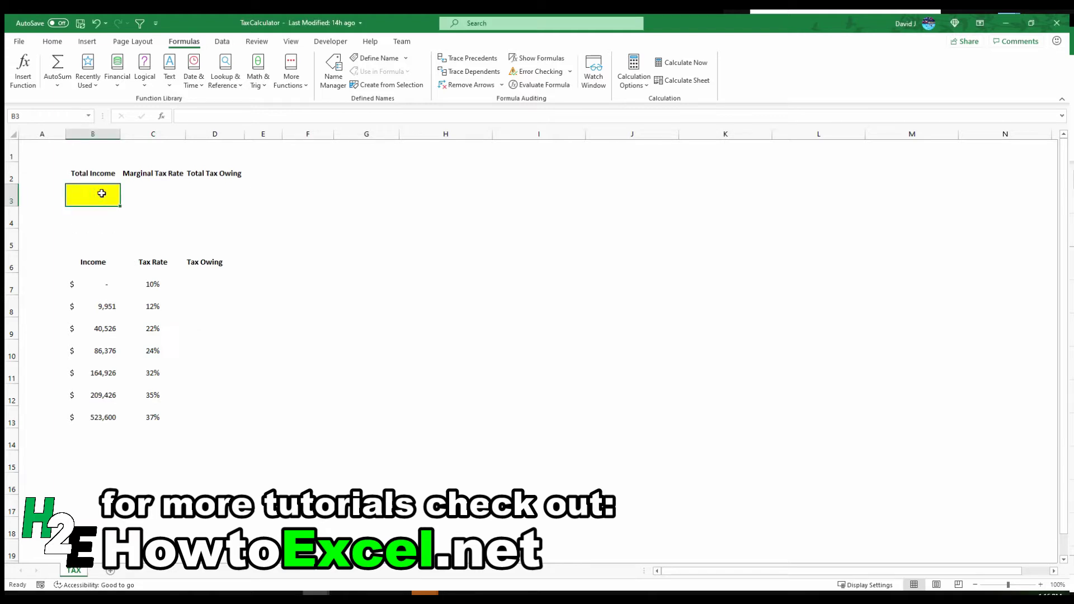
{"action": "type", "text": "100000"}
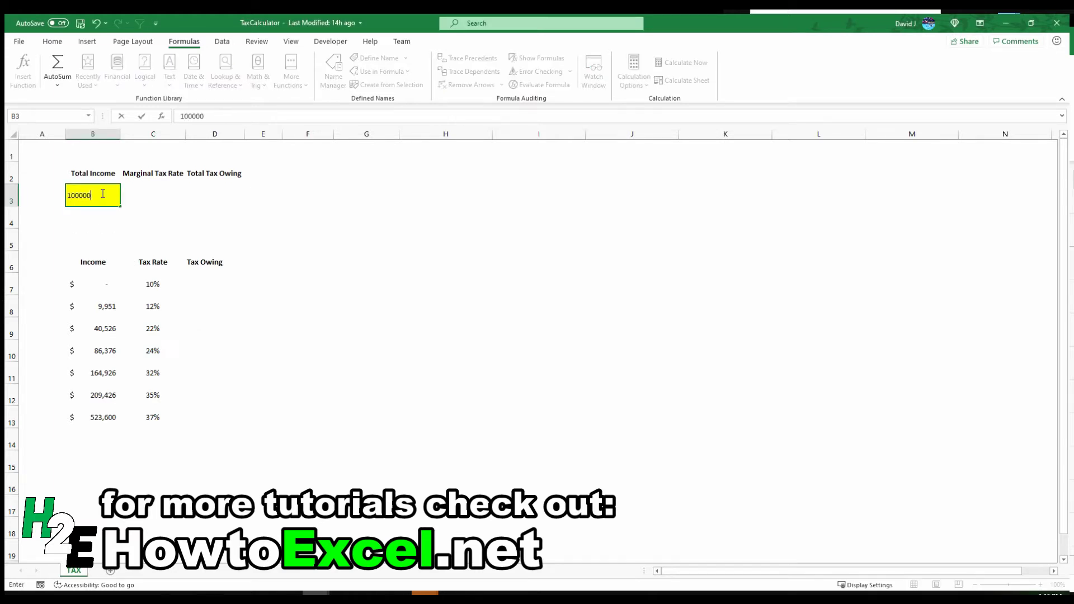
{"action": "key", "text": "Tab"}
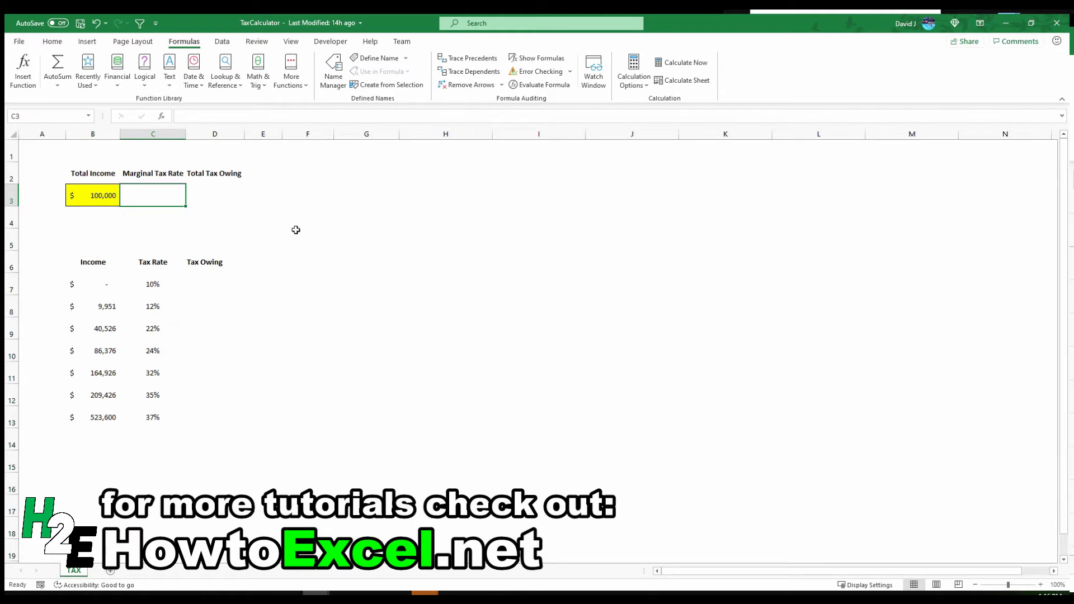
In C3, build =VLOOKUP(B3,B7:C13,2,TRUE) to look up the marginal tax rate
{"action": "type", "text": "="}
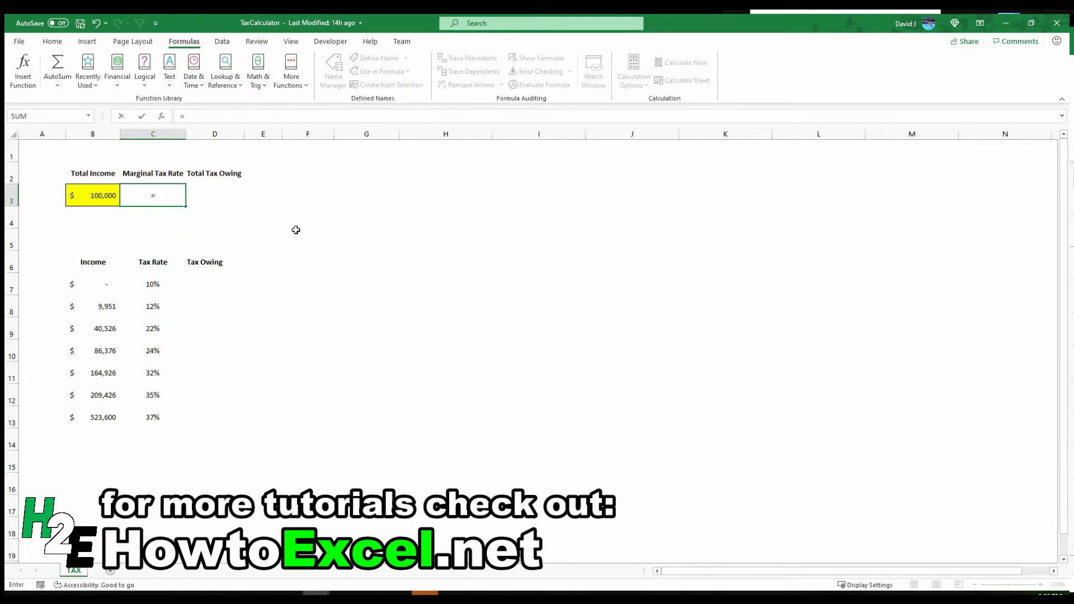
{"action": "type", "text": "vl"}
{"action": "key", "text": "Tab"}
{"action": "key", "text": "Left"}
{"action": "type", "text": ","}
{"action": "left_click_drag", "start_coordinate": [97, 276], "coordinate": [149, 418]}
{"action": "type", "text": ",2"}
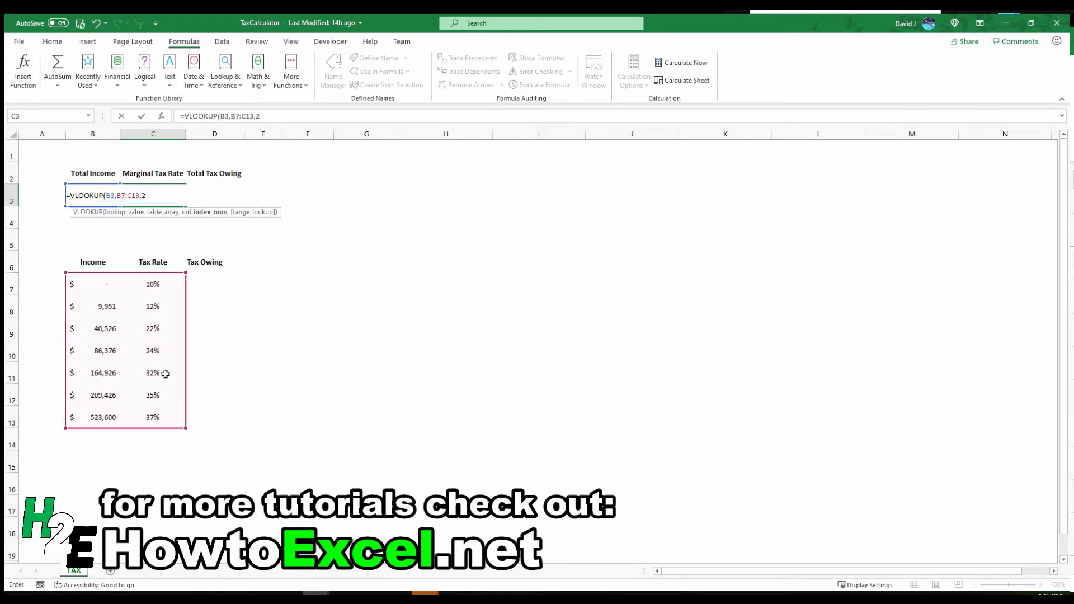
{"action": "type", "text": ","}
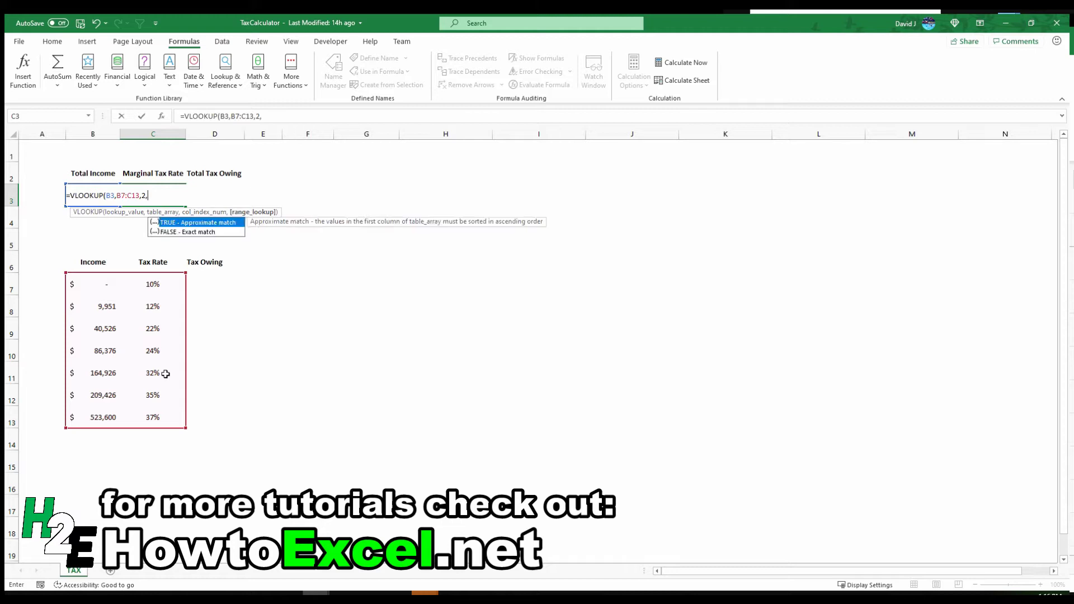
{"action": "type", "text": "true)"}
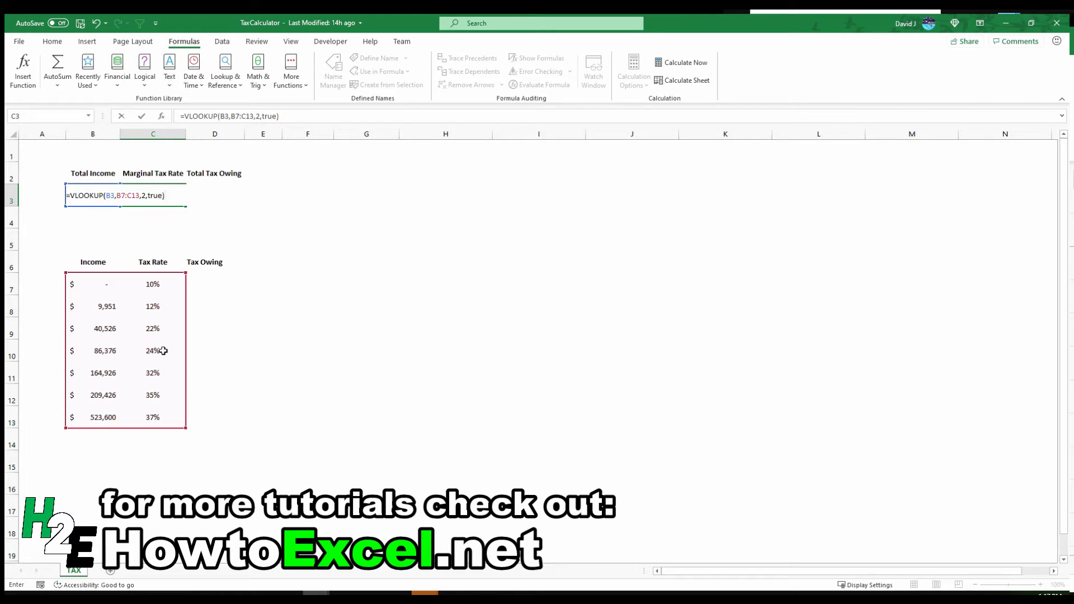
Commit the C3 lookup, then change the B3 income from 100000 to 50000
{"action": "left_click", "coordinate": [108, 221]}
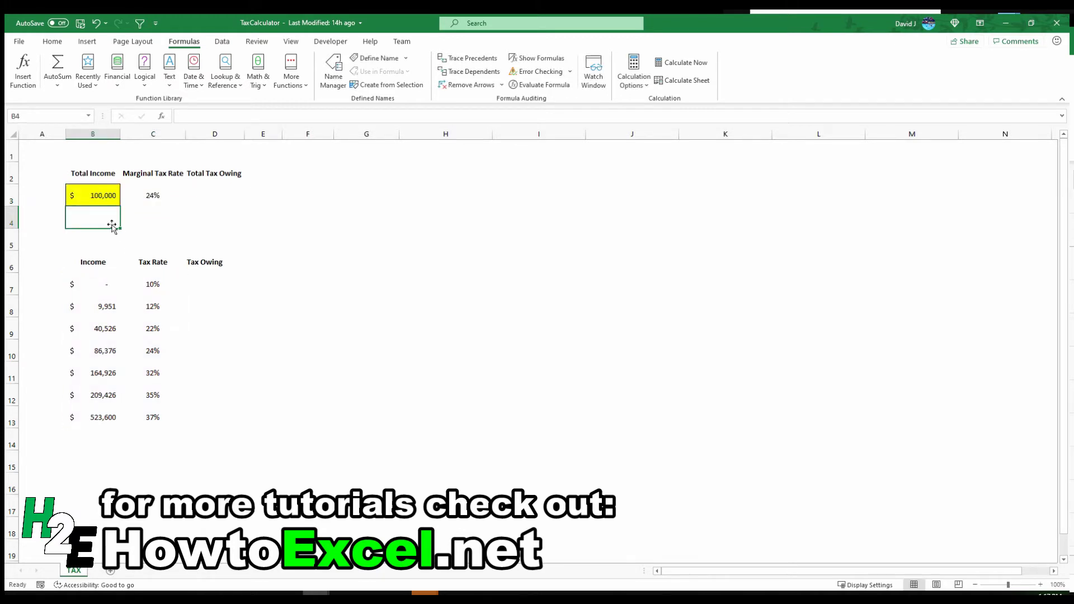
{"action": "left_click", "coordinate": [96, 199]}
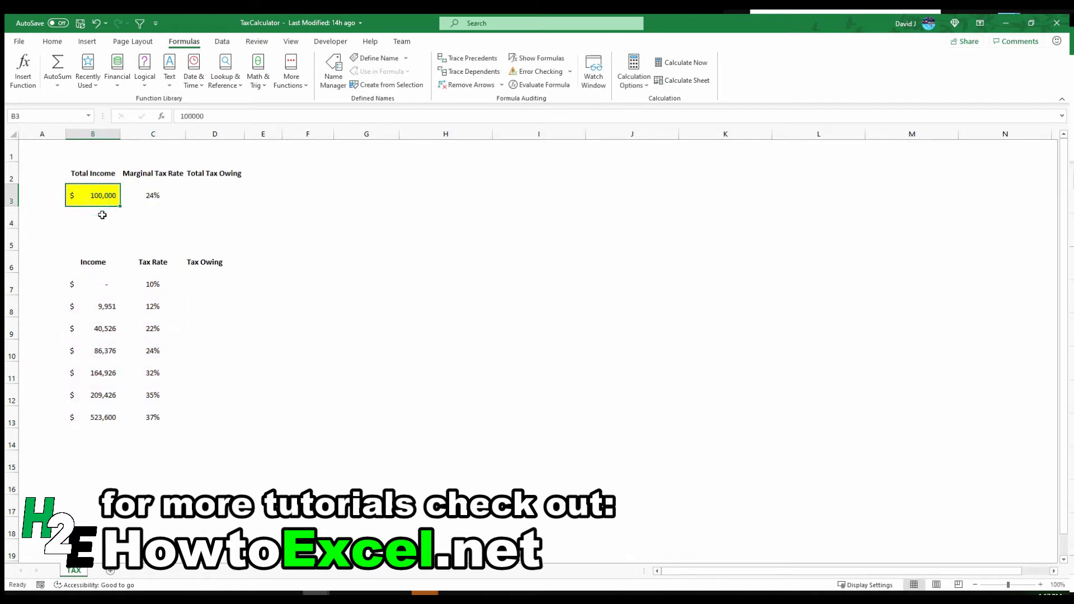
{"action": "left_click", "coordinate": [180, 117]}
{"action": "key", "text": "Delete"}
{"action": "type", "text": "5"}
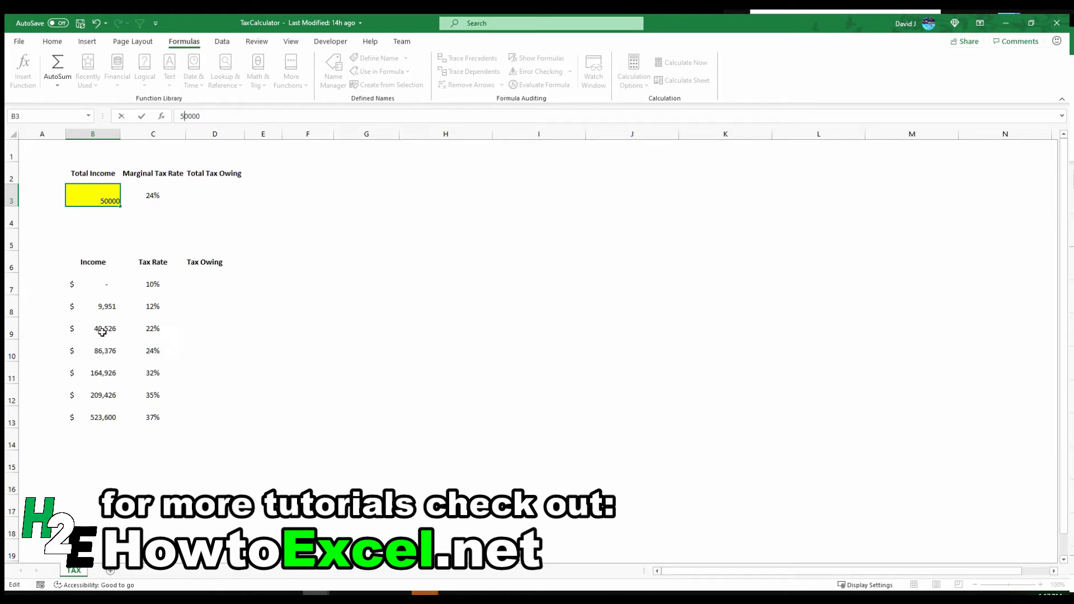
{"action": "key", "text": "Return"}
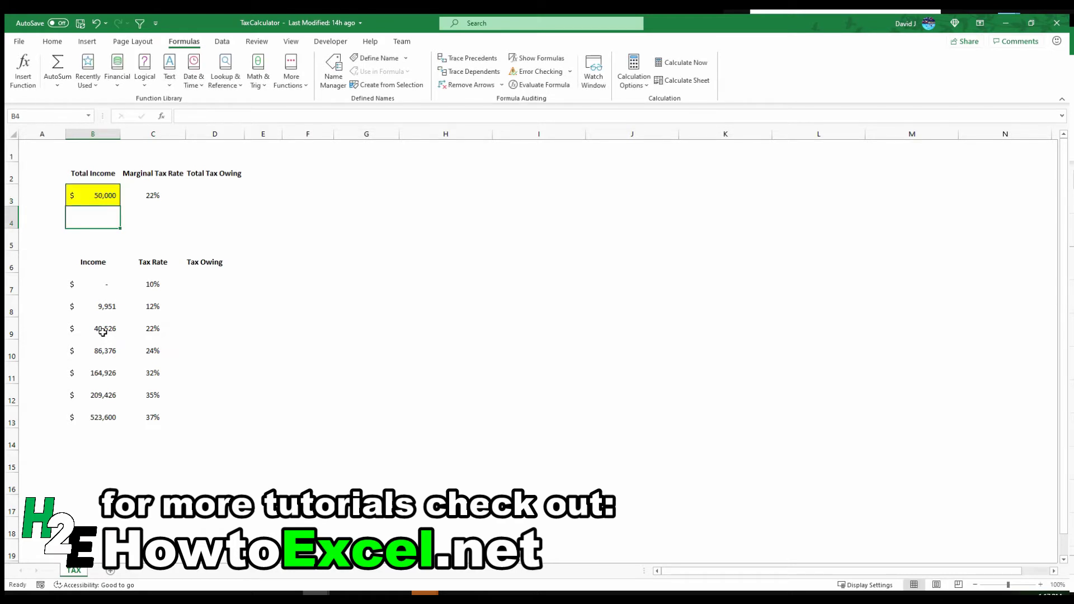
In D7, start the formula =IF(B3>=B8,B8-B7 for the first bracket's width
{"action": "left_click", "coordinate": [205, 282]}
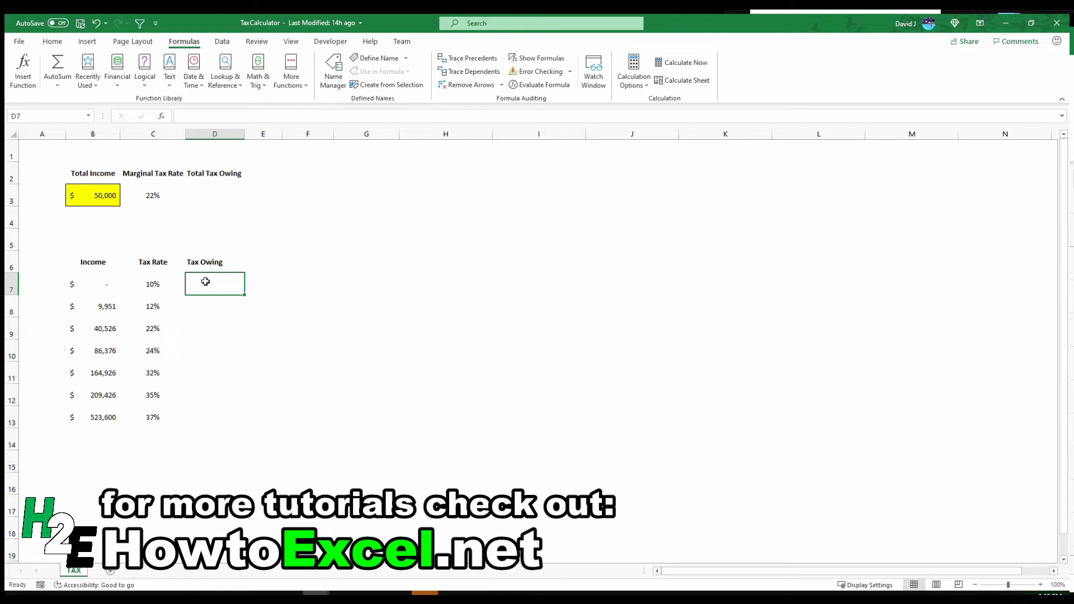
{"action": "type", "text": "=if("}
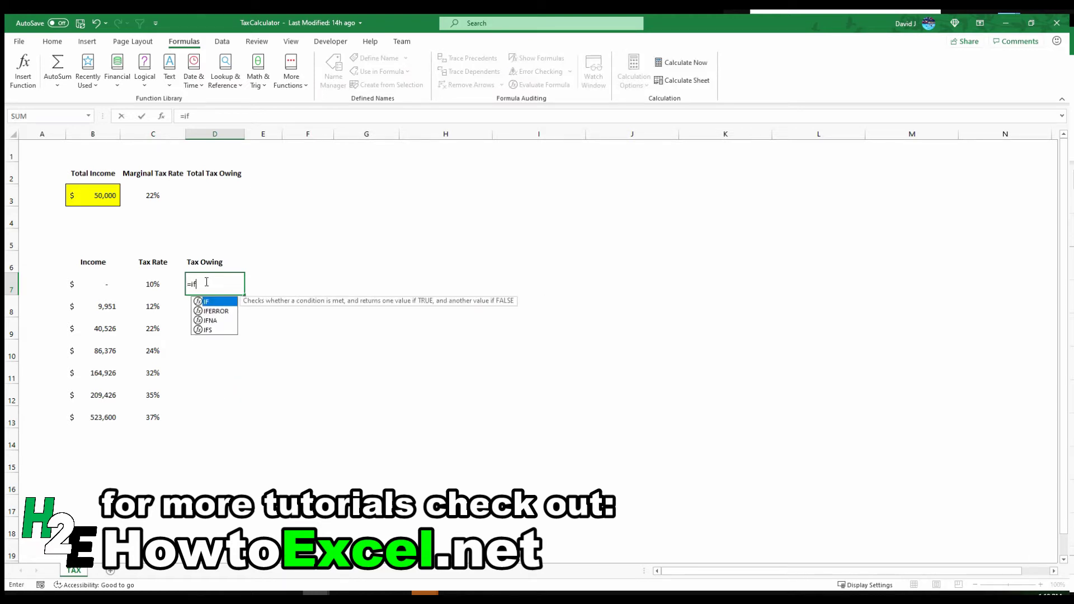
{"action": "left_click", "coordinate": [97, 196]}
{"action": "type", "text": ">="}
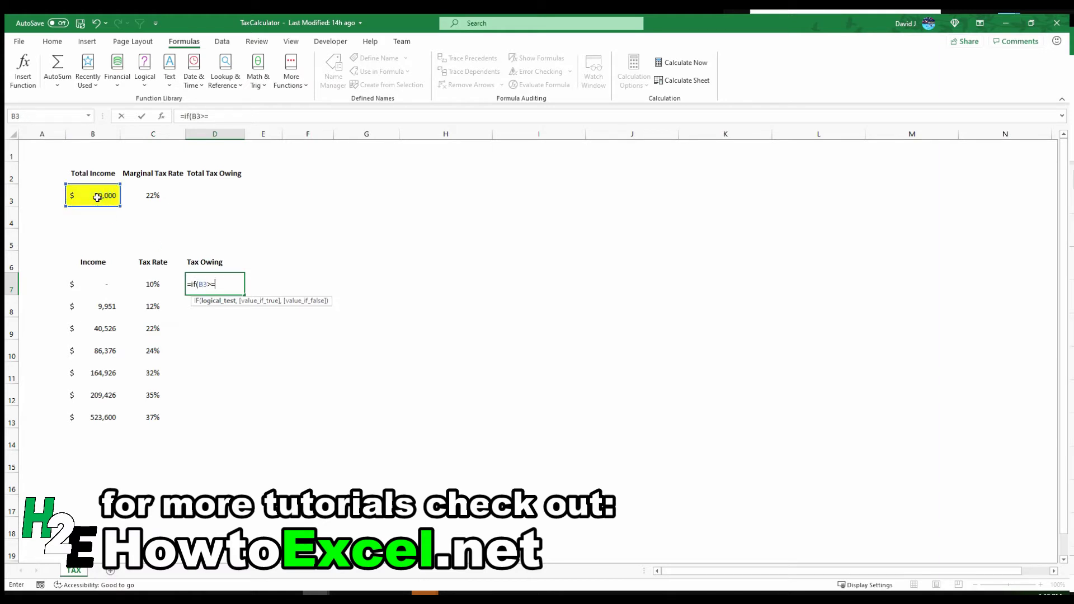
{"action": "left_click", "coordinate": [95, 311]}
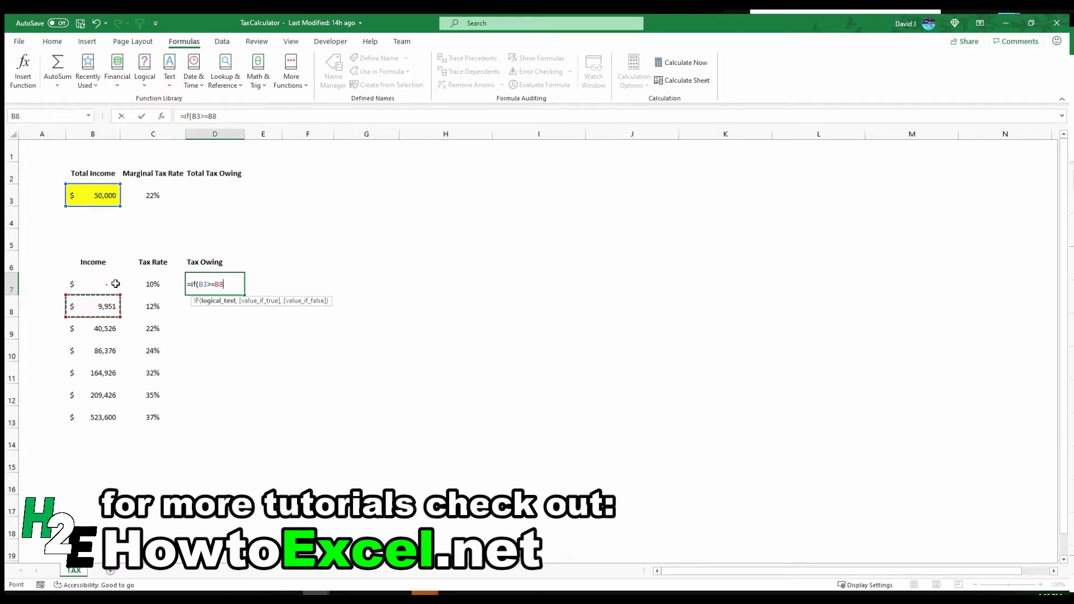
{"action": "type", "text": ","}
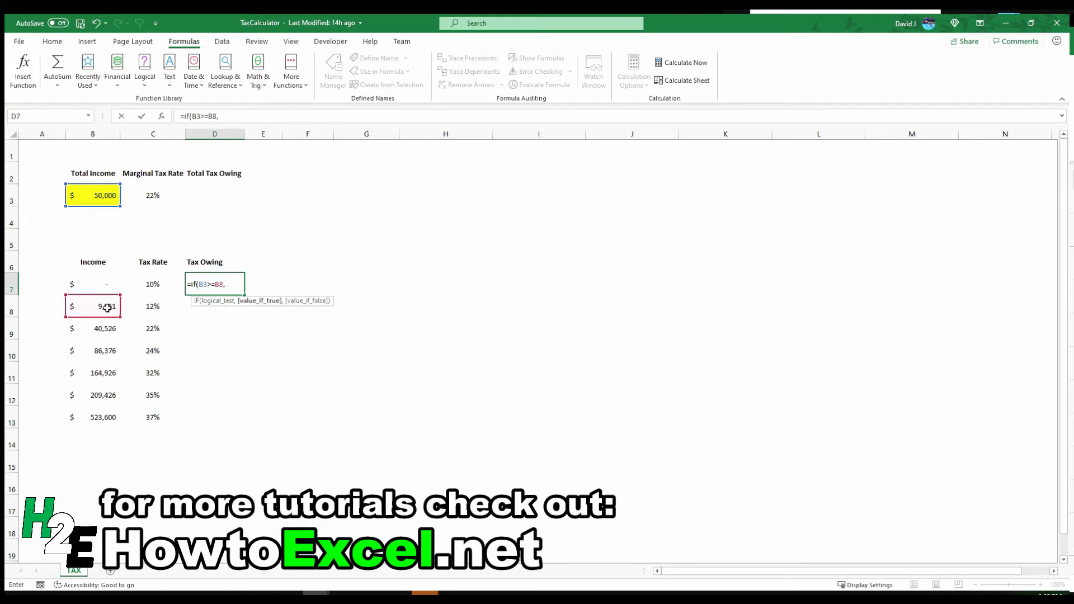
{"action": "left_click", "coordinate": [107, 308]}
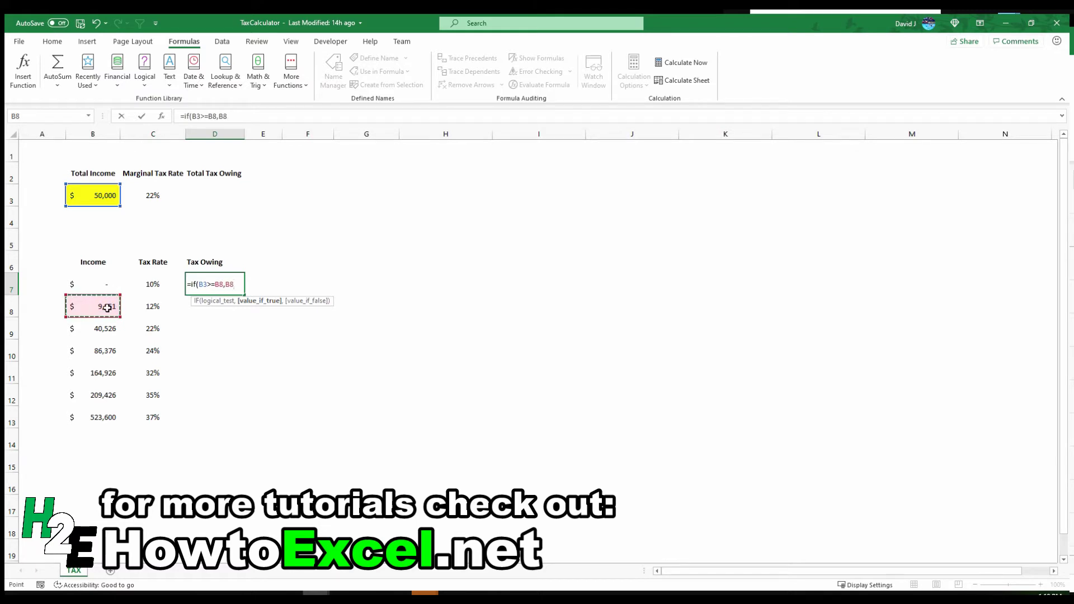
{"action": "type", "text": "-"}
{"action": "left_click", "coordinate": [107, 287]}
Finish D7 with B3 as the fallback and *C7, giving $995.10
{"action": "type", "text": ","}
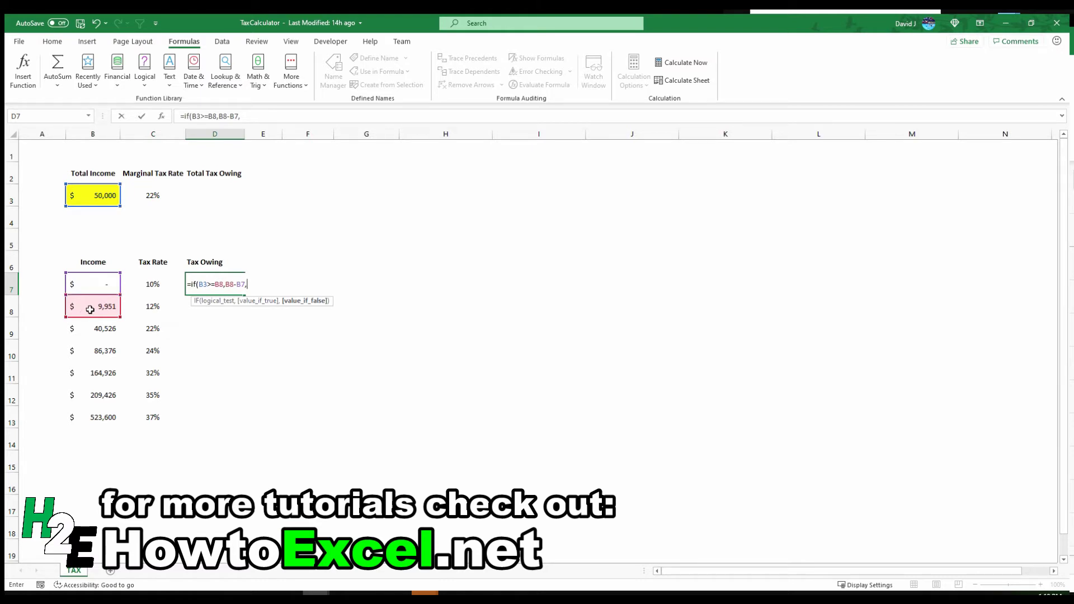
{"action": "left_click", "coordinate": [91, 198]}
{"action": "type", "text": ")"}
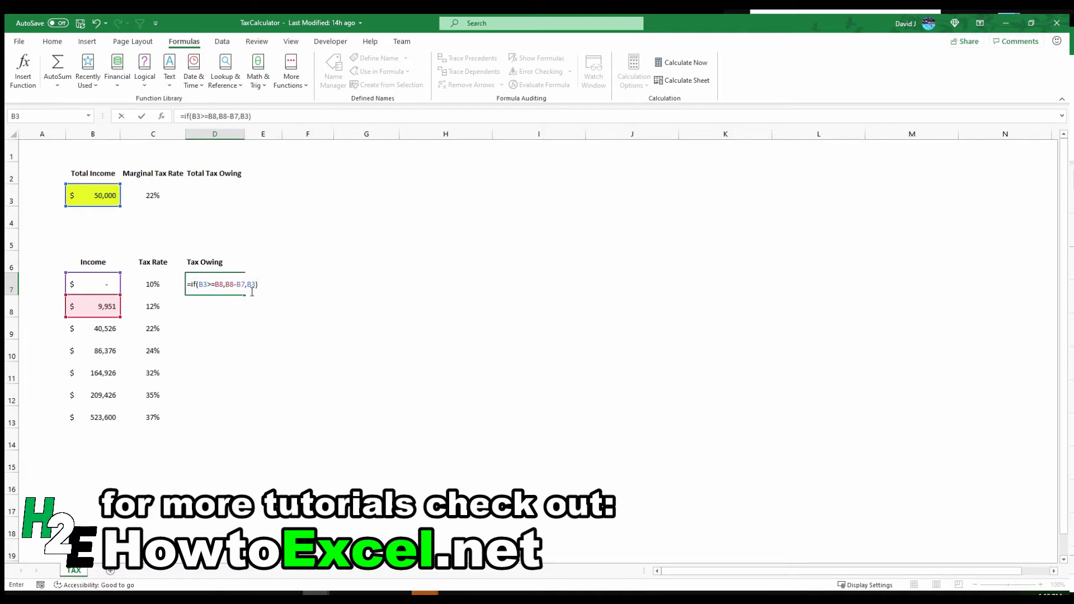
{"action": "type", "text": "*"}
{"action": "left_click", "coordinate": [161, 284]}
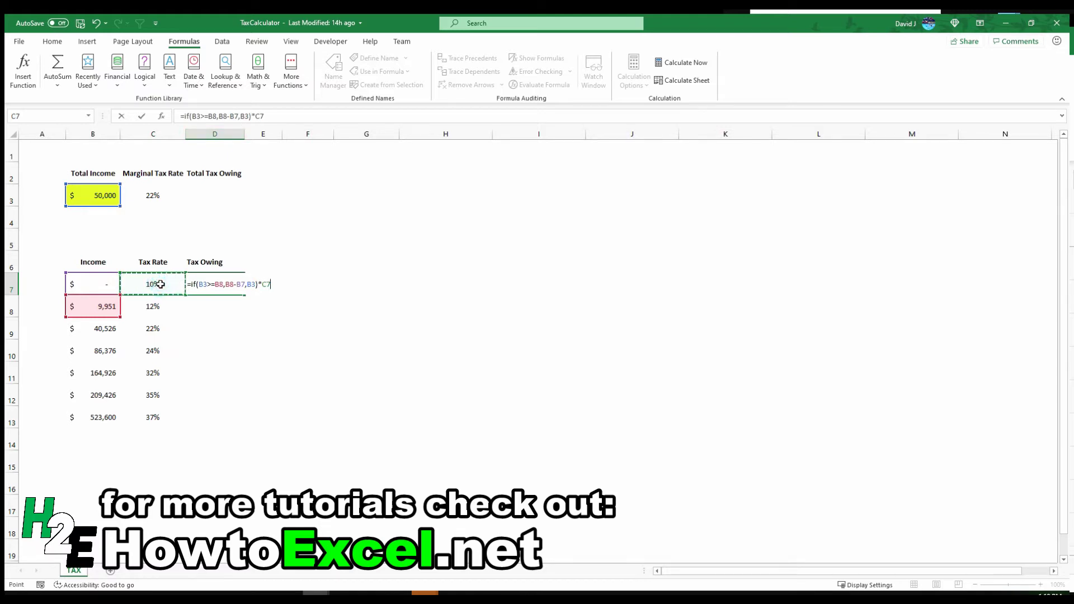
{"action": "key", "text": "Return"}
{"action": "key", "text": "Up"}
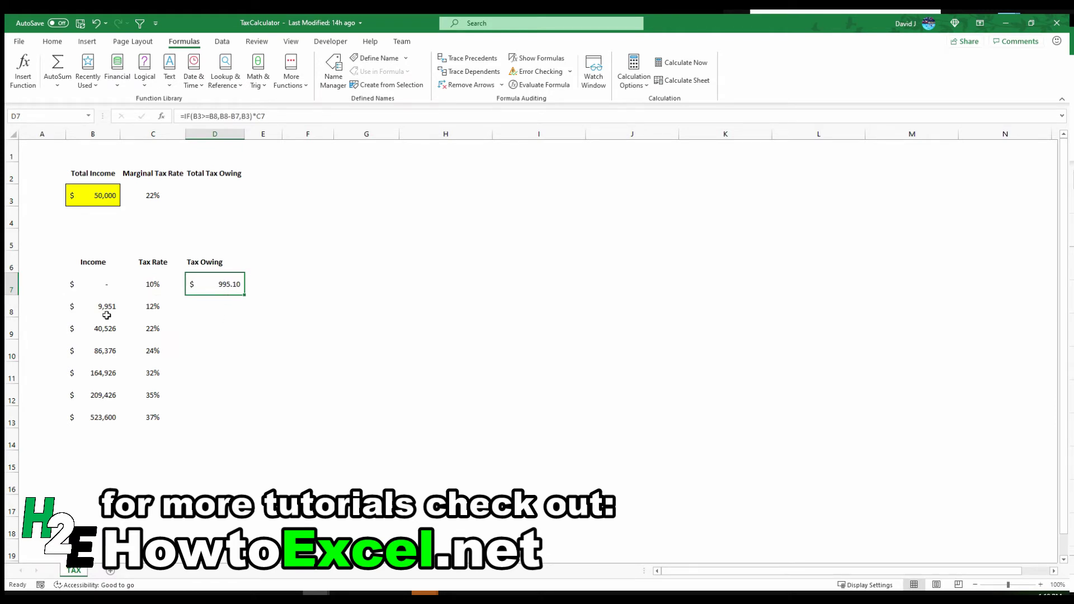
{"action": "left_click", "coordinate": [93, 200]}
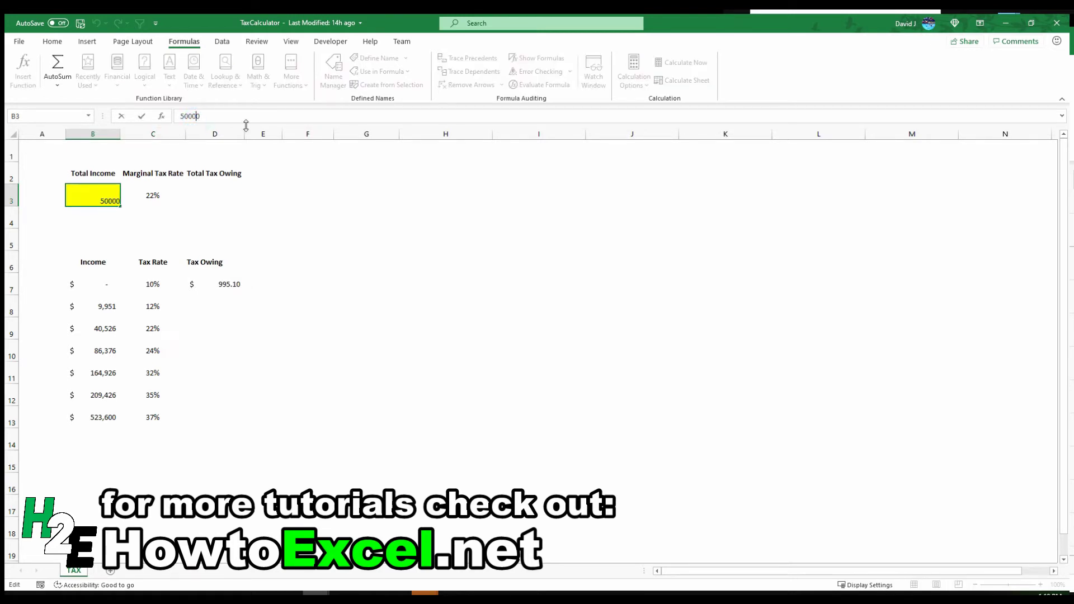
{"action": "key", "text": "Return"}
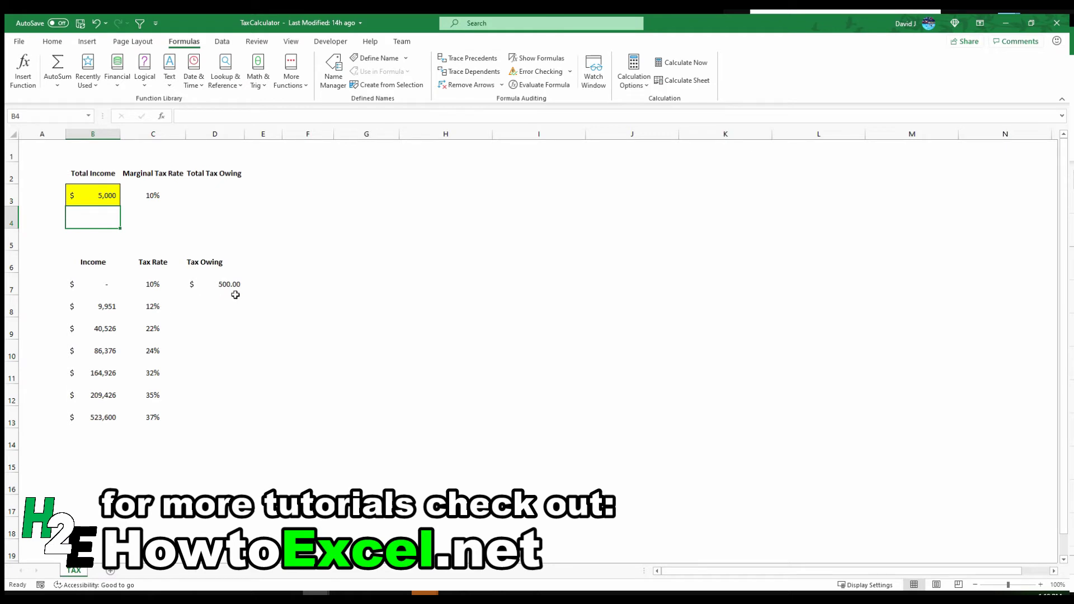
{"action": "left_click", "coordinate": [107, 197]}
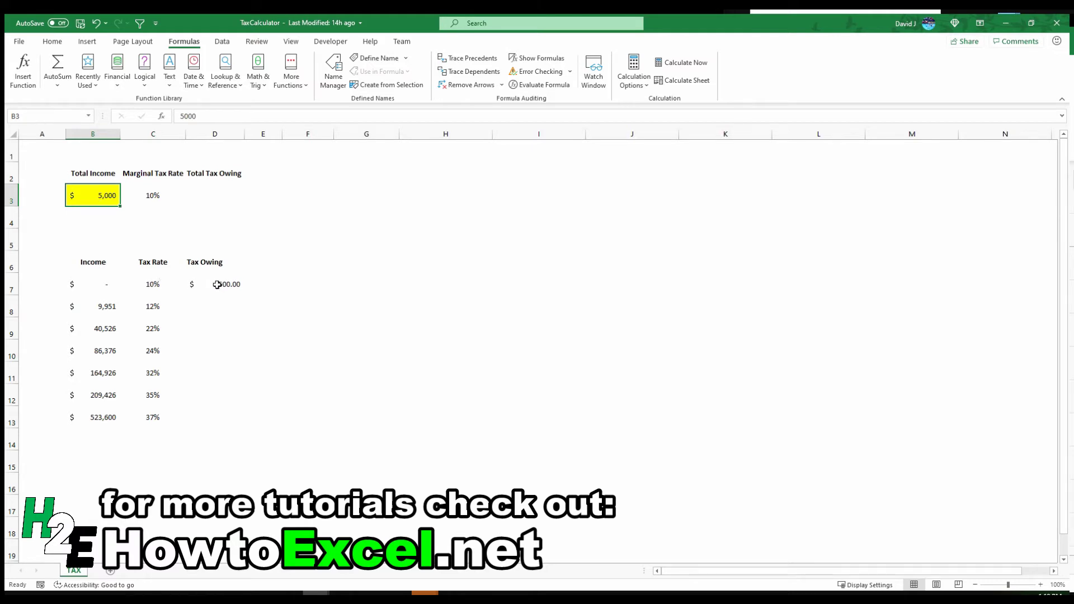
{"action": "left_click", "coordinate": [202, 117]}
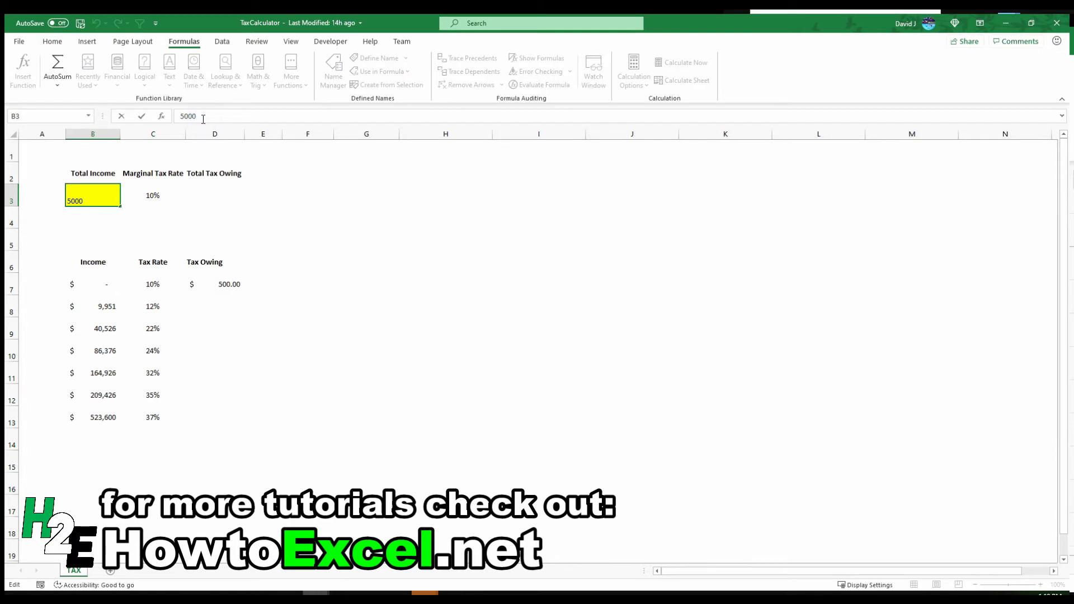
{"action": "type", "text": "0"}
{"action": "key", "text": "Return"}
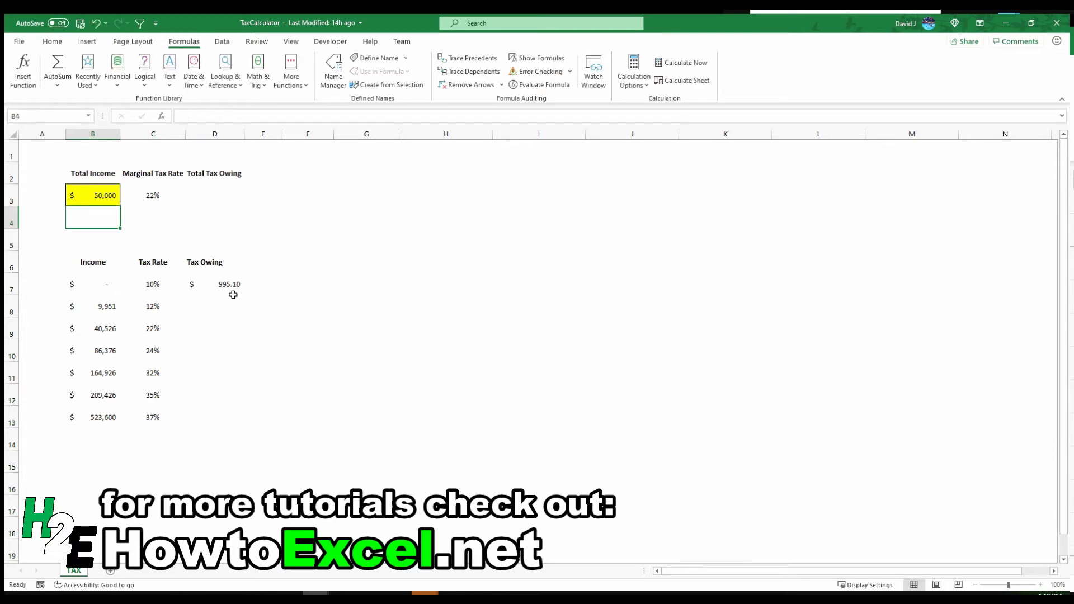
{"action": "left_click", "coordinate": [233, 295]}
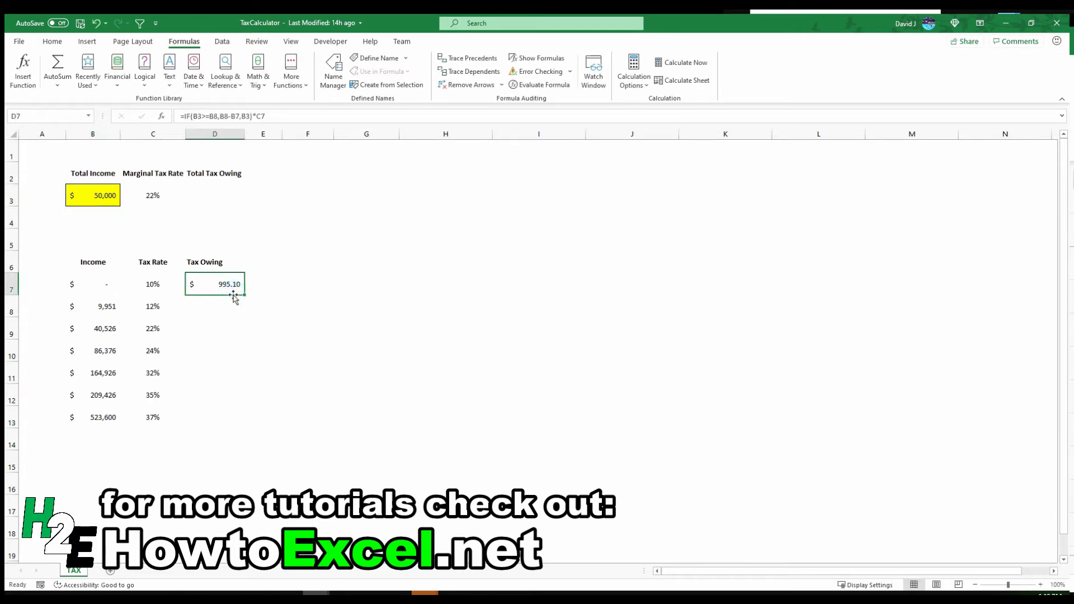
Make both B3 references in D7 absolute ($B$3) and copy the formula into D8
{"action": "left_click", "coordinate": [197, 116]}
{"action": "key", "text": "F4"}
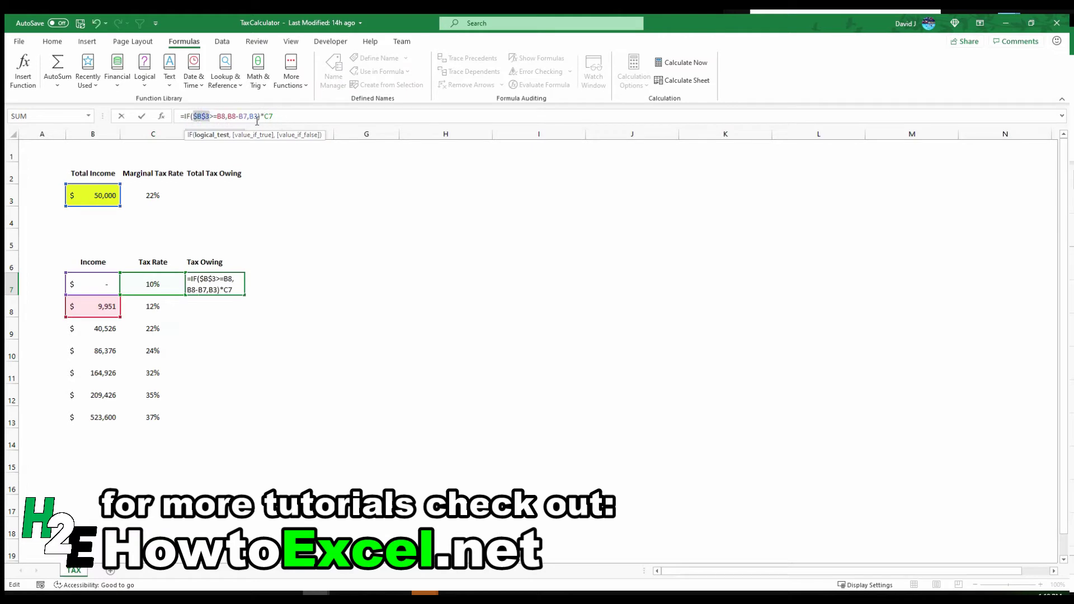
{"action": "left_click", "coordinate": [255, 117]}
{"action": "key", "text": "F4"}
{"action": "key", "text": "Return"}
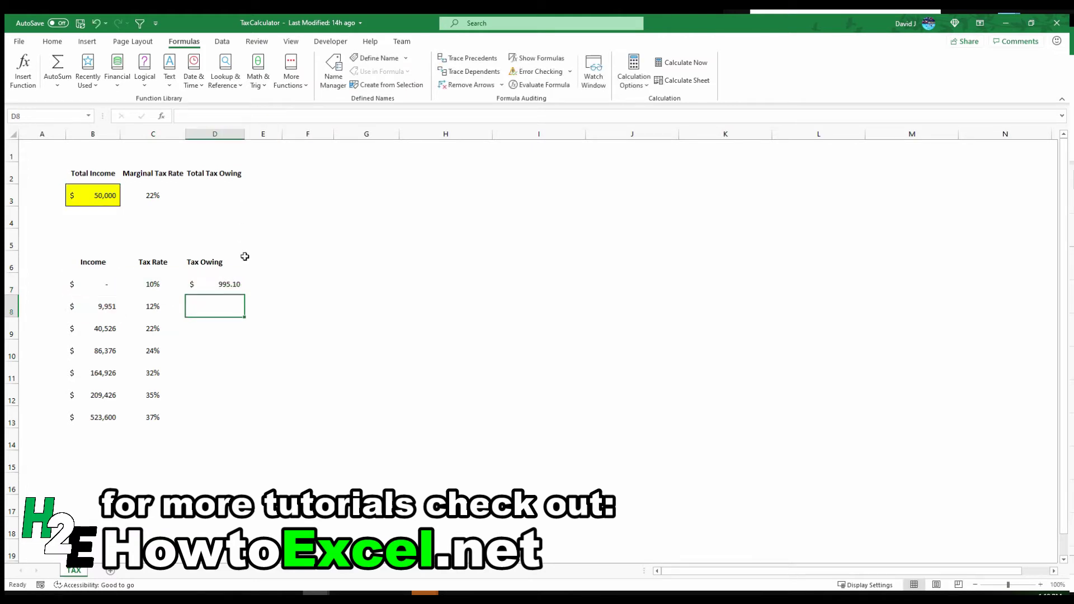
{"action": "left_click", "coordinate": [228, 281]}
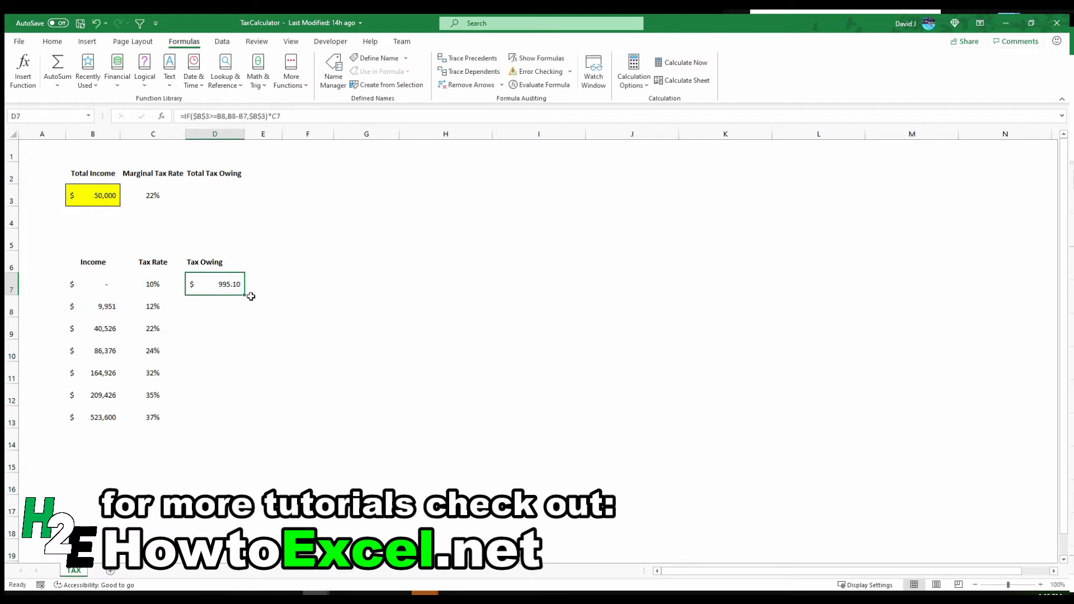
{"action": "left_click_drag", "start_coordinate": [247, 296], "coordinate": [250, 309]}
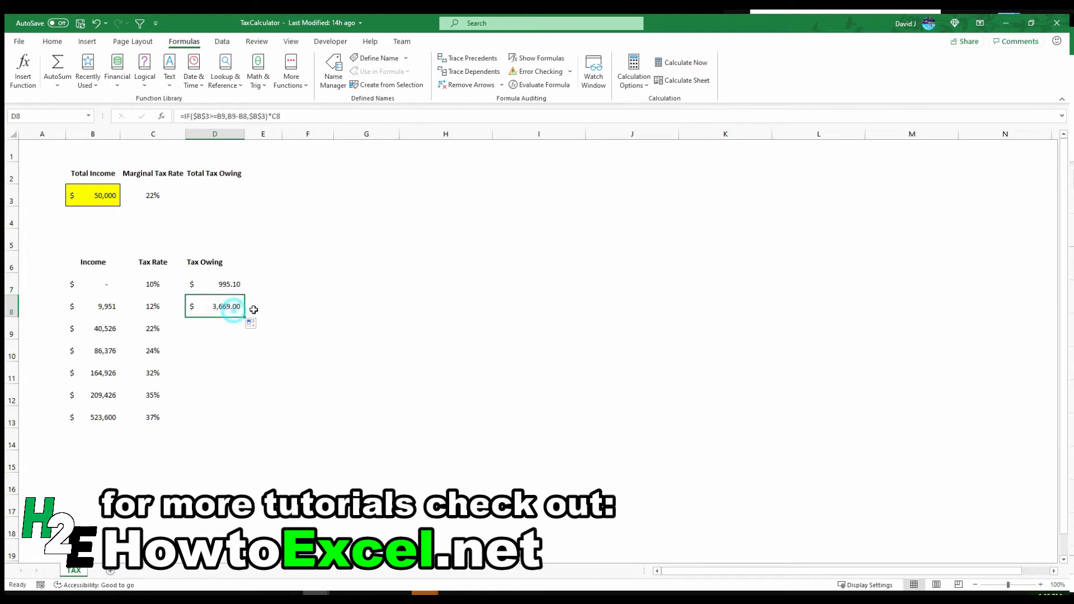
Revise D8 to =IF($B$3>=B9,B9-B8,MAX(0,$B$3-B8))*C8, showing $3,669.00
{"action": "left_click", "coordinate": [266, 116]}
{"action": "type", "text": ")"}
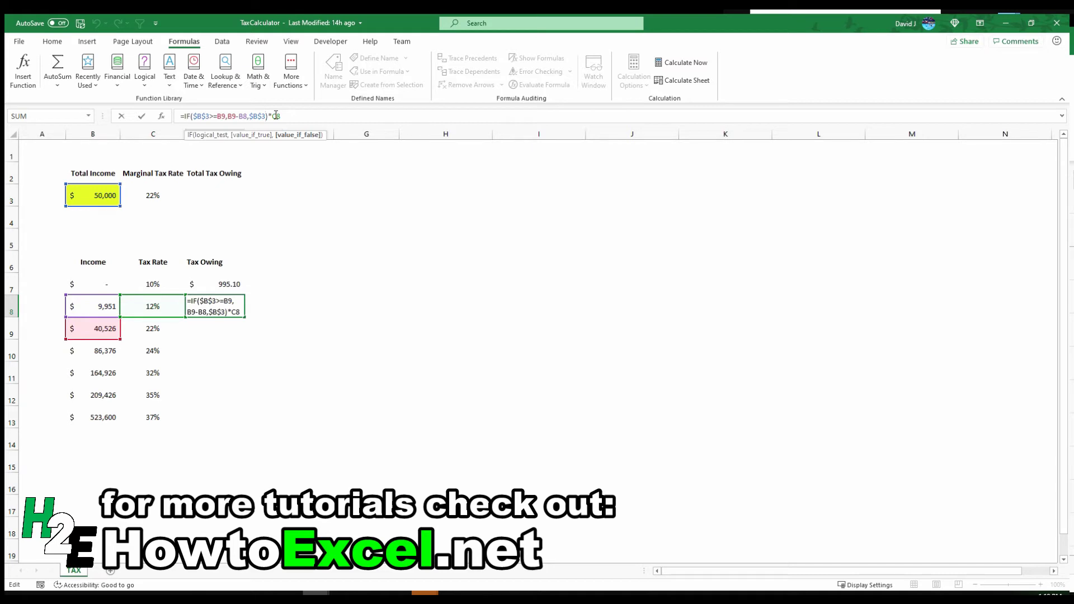
{"action": "key", "text": "Left"}
{"action": "type", "text": "-"}
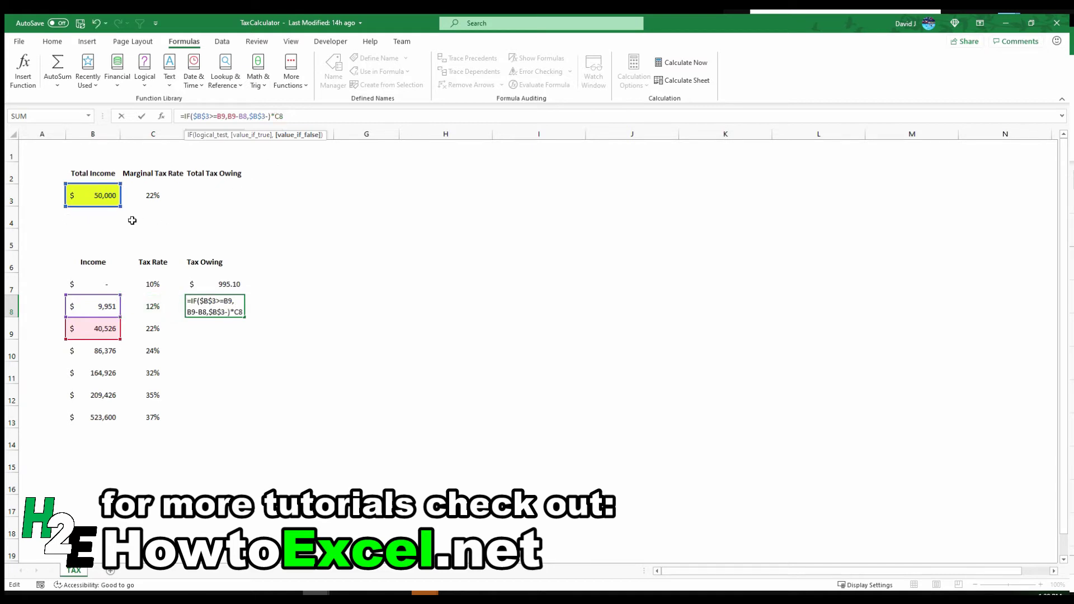
{"action": "left_click", "coordinate": [96, 307]}
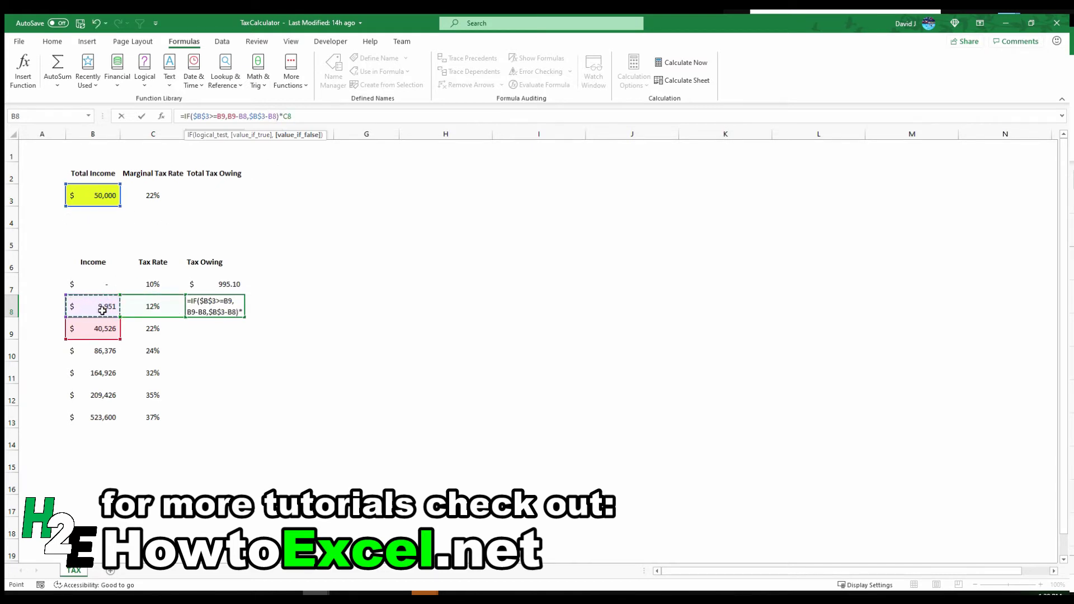
{"action": "left_click", "coordinate": [252, 117]}
{"action": "type", "text": "MAX(0,$B$3-B8"}
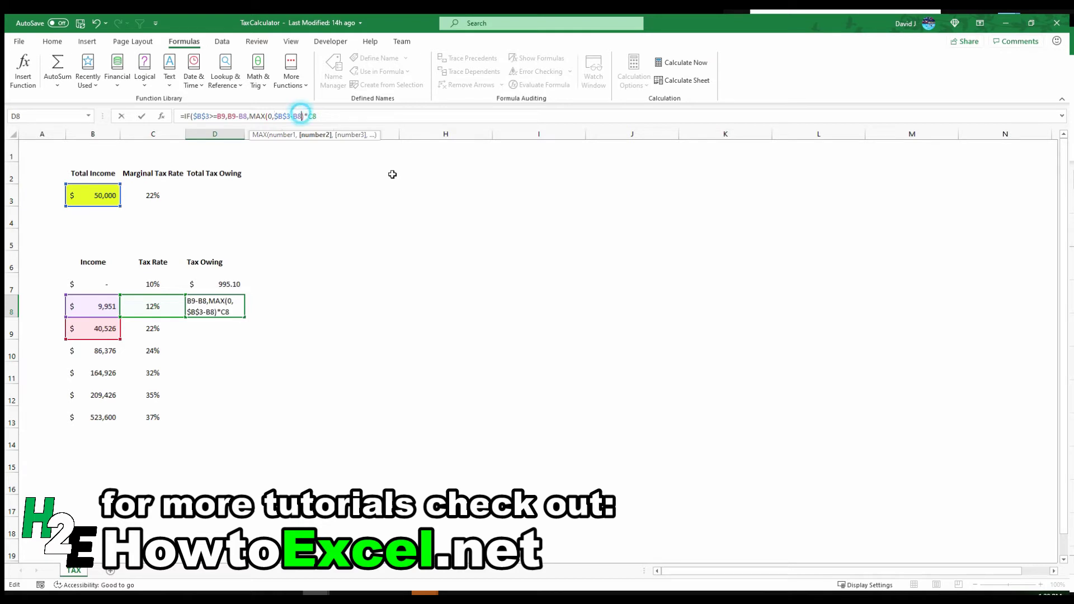
{"action": "type", "text": ")"}
{"action": "key", "text": "Return"}
{"action": "key", "text": "Up"}
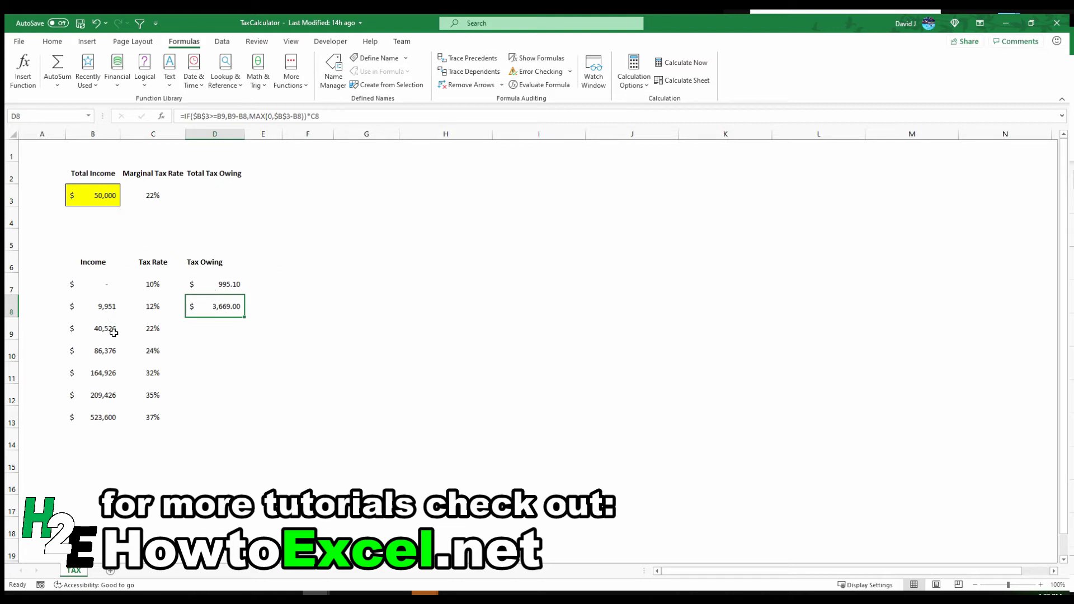
{"action": "left_click", "coordinate": [557, 85]}
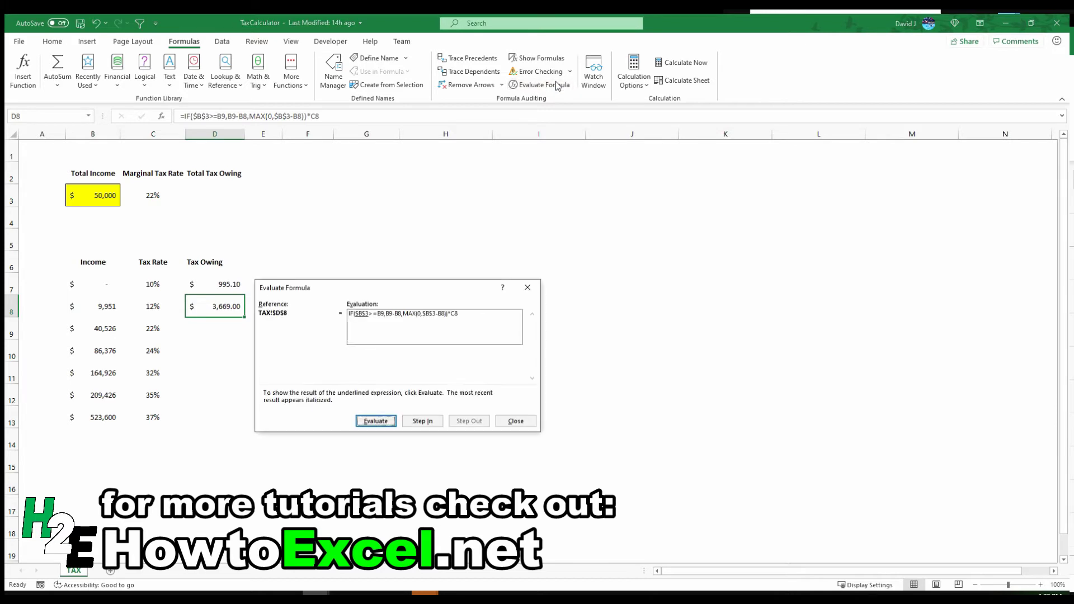
{"action": "left_click", "coordinate": [380, 420]}
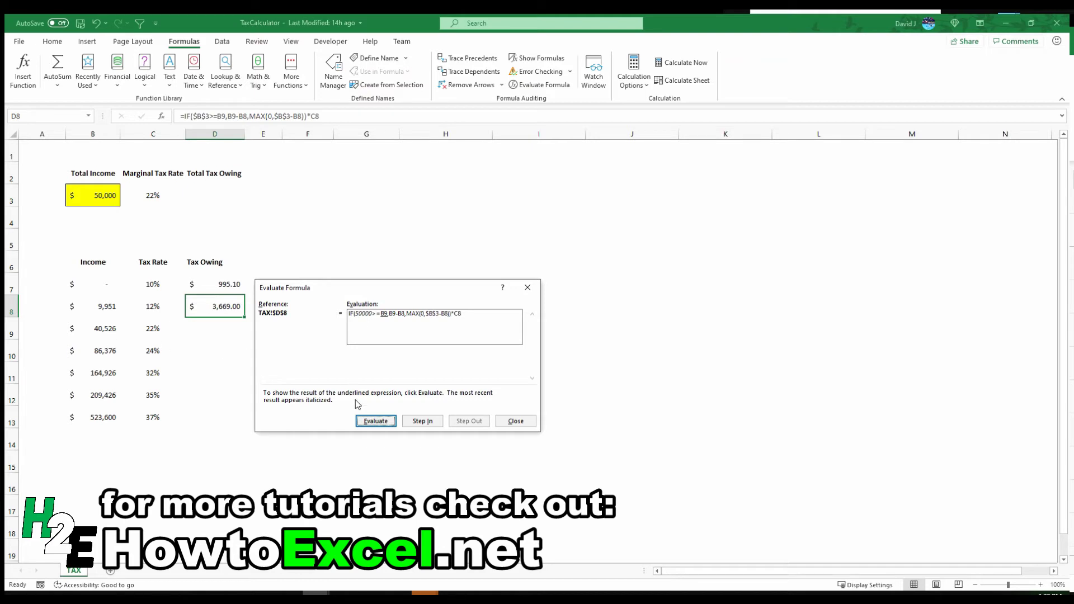
{"action": "left_click", "coordinate": [375, 422]}
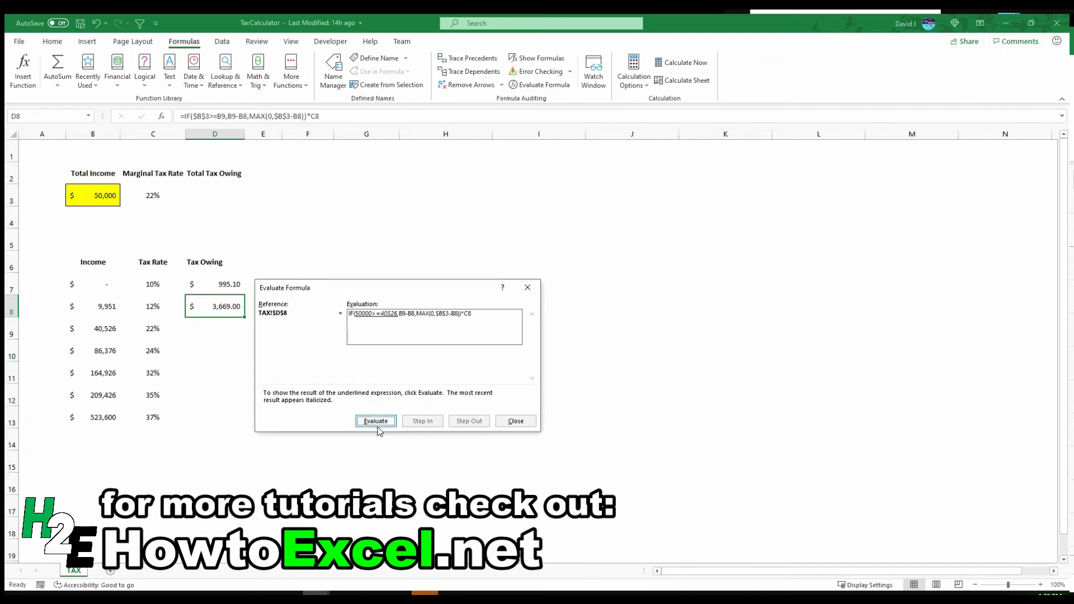
{"action": "left_click", "coordinate": [378, 425]}
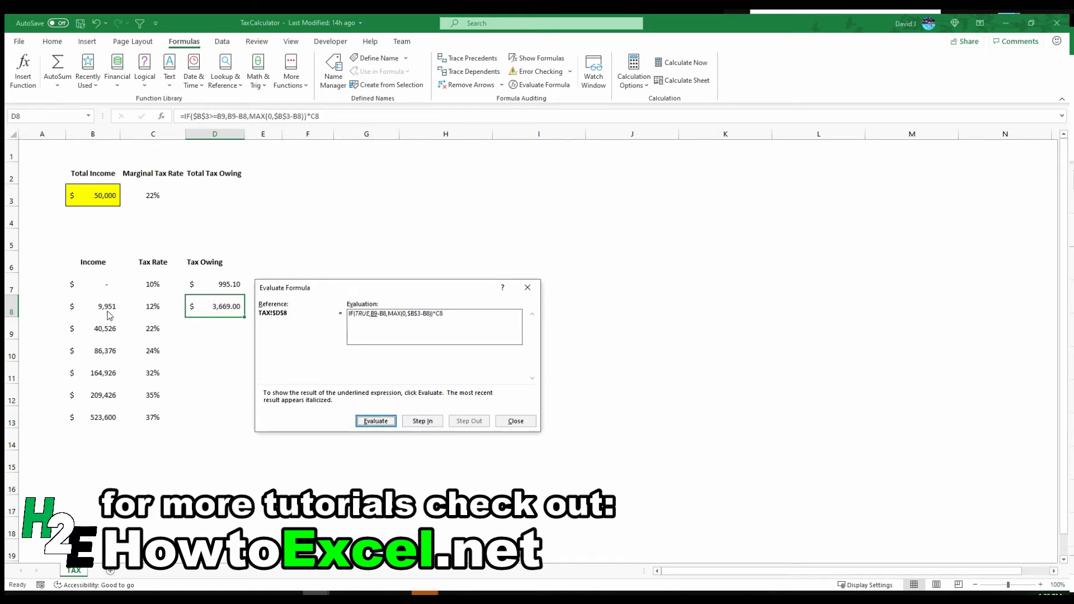
{"action": "left_click", "coordinate": [384, 423]}
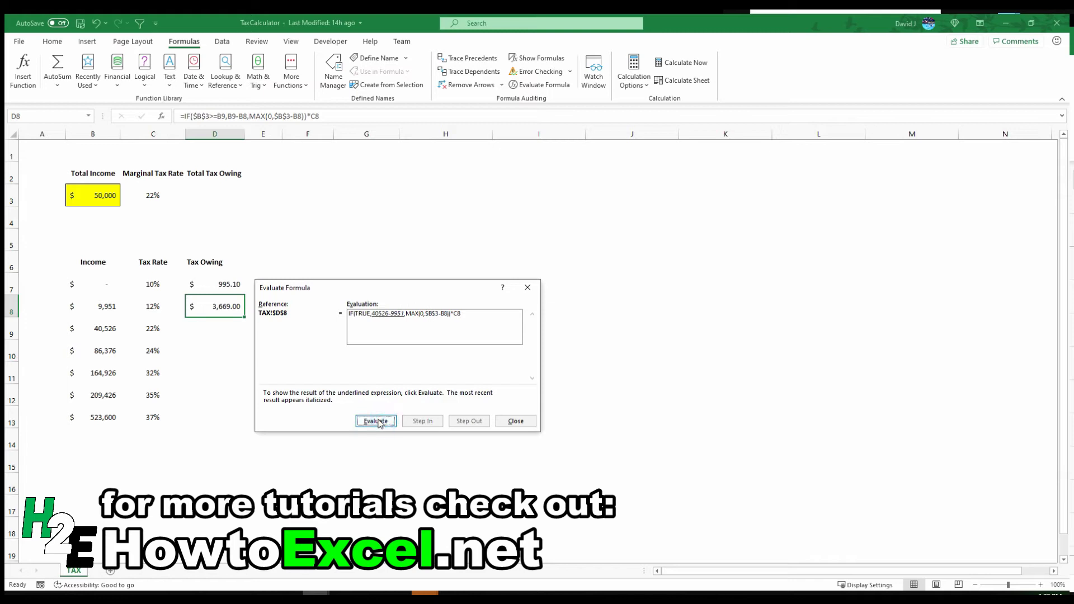
{"action": "left_click", "coordinate": [385, 423]}
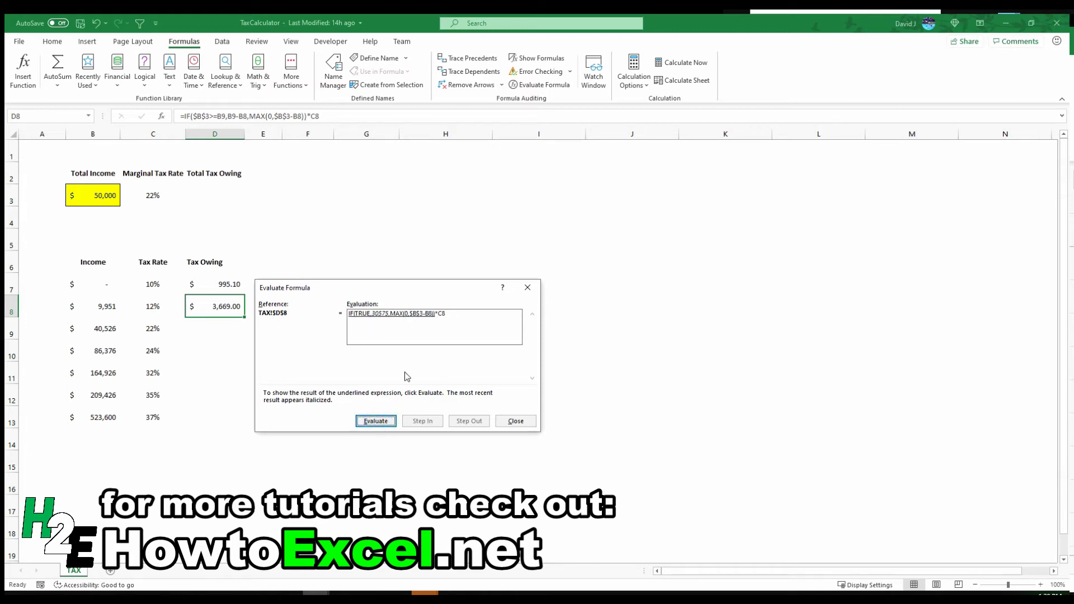
{"action": "left_click", "coordinate": [377, 419]}
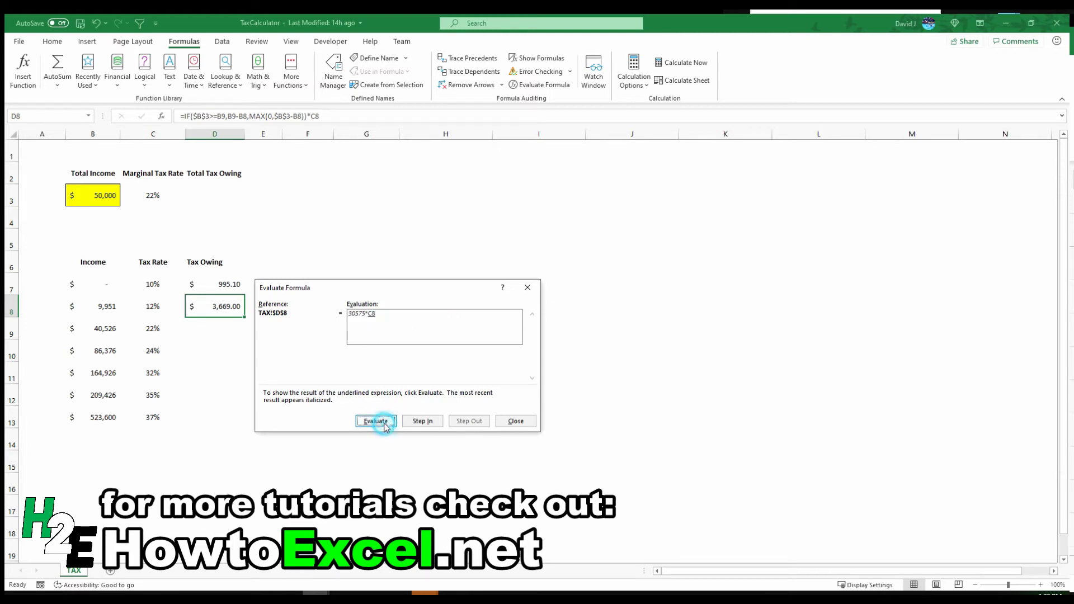
{"action": "left_click", "coordinate": [377, 421]}
{"action": "left_click", "coordinate": [376, 420]}
{"action": "left_click", "coordinate": [516, 420]}
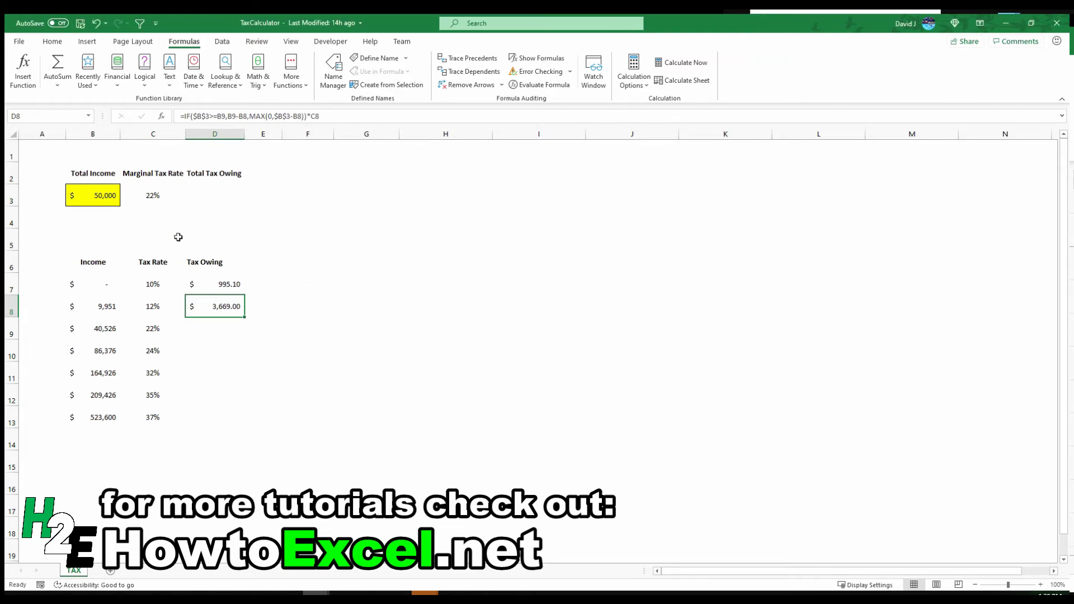
Change the B3 income to 500,000 and select D8 to check its tax
{"action": "left_click", "coordinate": [113, 197]}
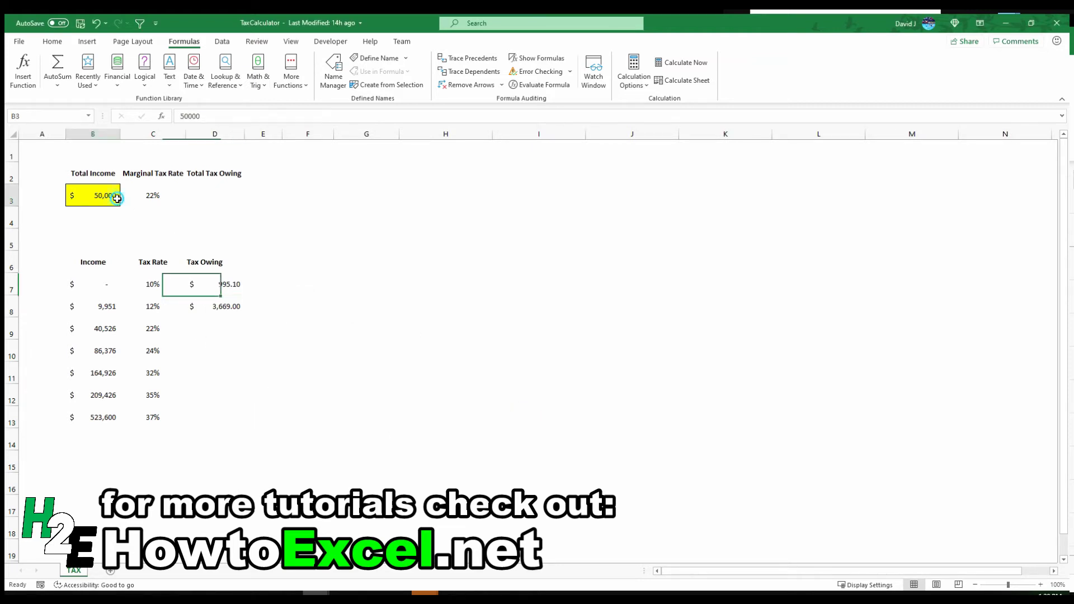
{"action": "left_click", "coordinate": [229, 118]}
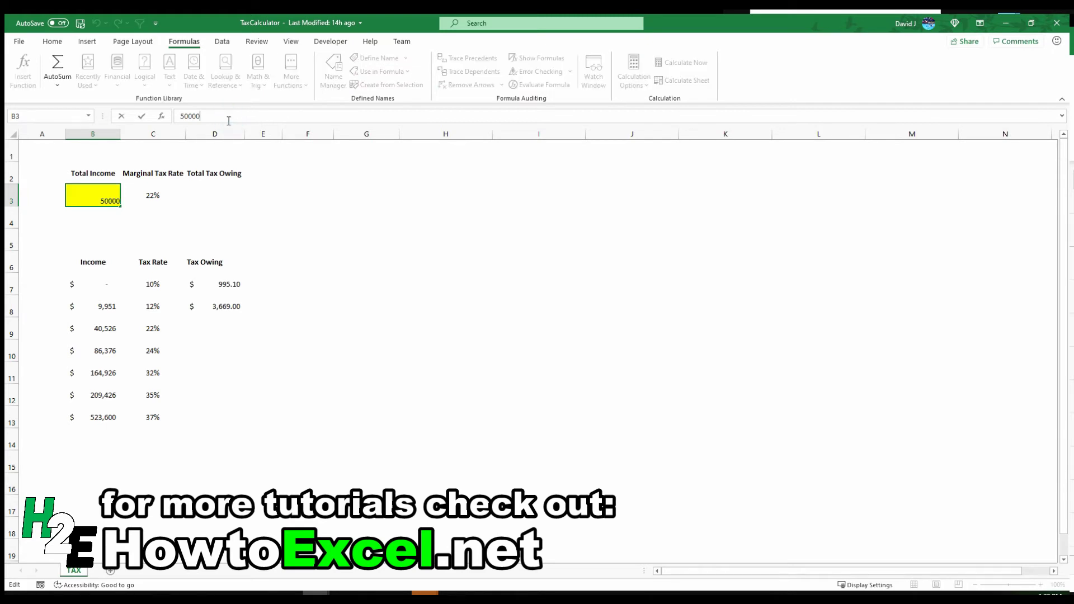
{"action": "type", "text": "0"}
{"action": "key", "text": "Return"}
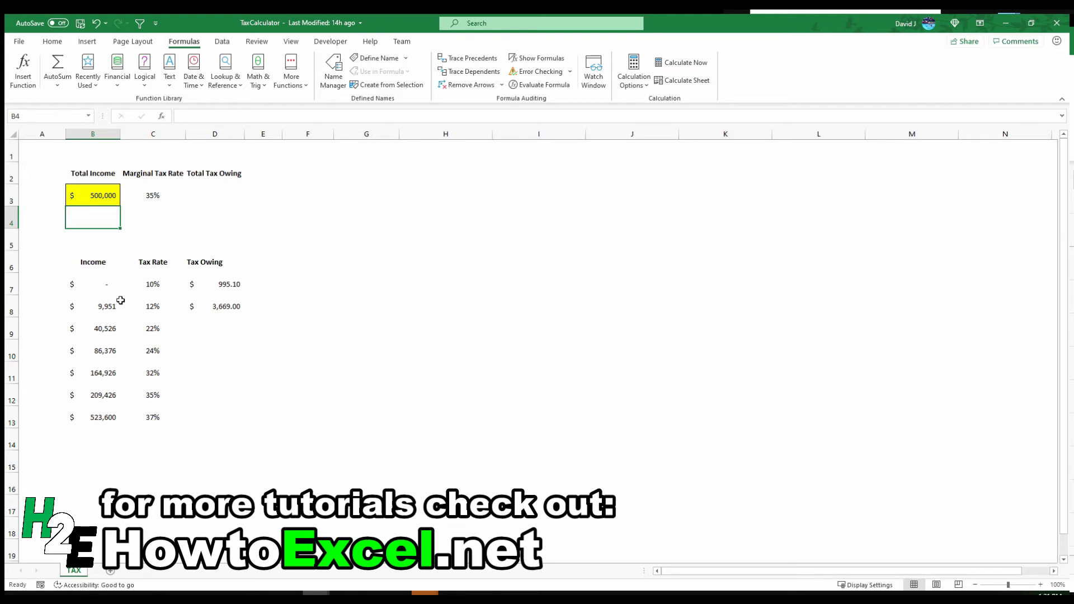
{"action": "left_click", "coordinate": [229, 303]}
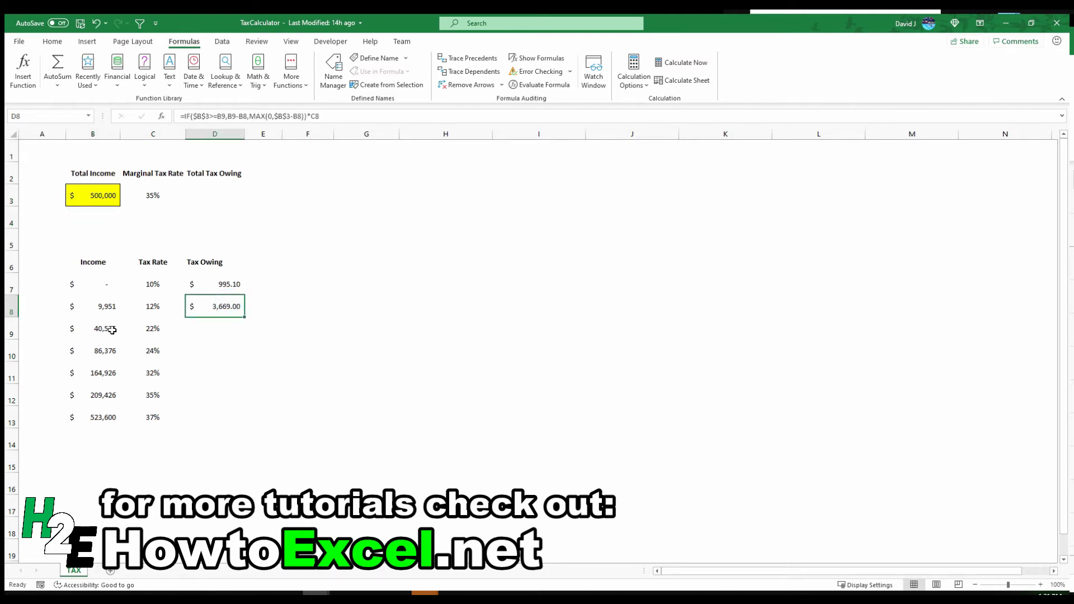
Set the B3 income to 10,000, then select D8, now showing $5.88
{"action": "left_click", "coordinate": [93, 201]}
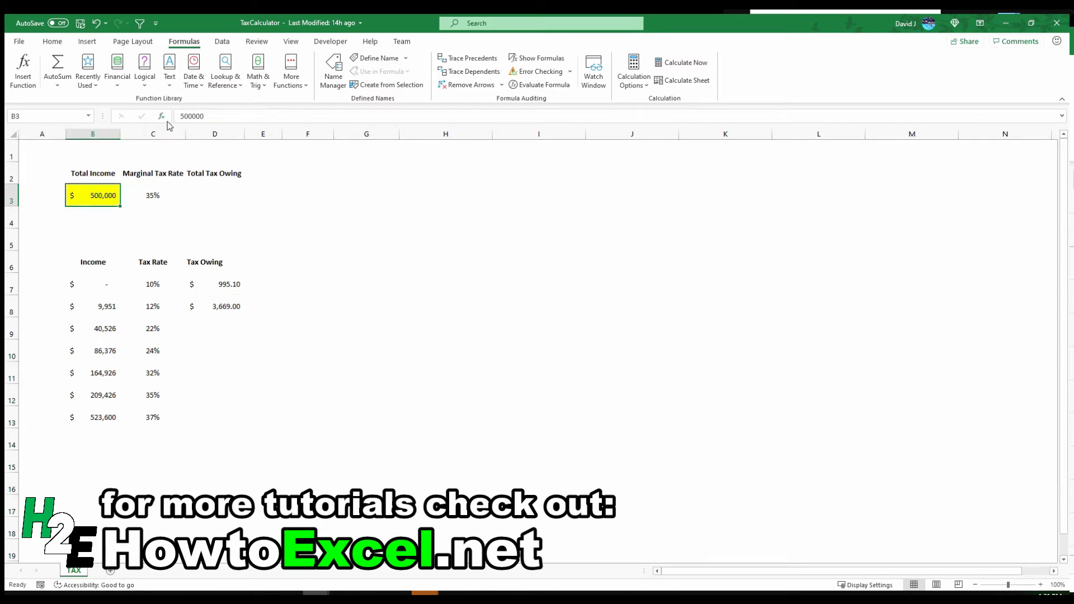
{"action": "left_click_drag", "start_coordinate": [190, 115], "coordinate": [160, 113]}
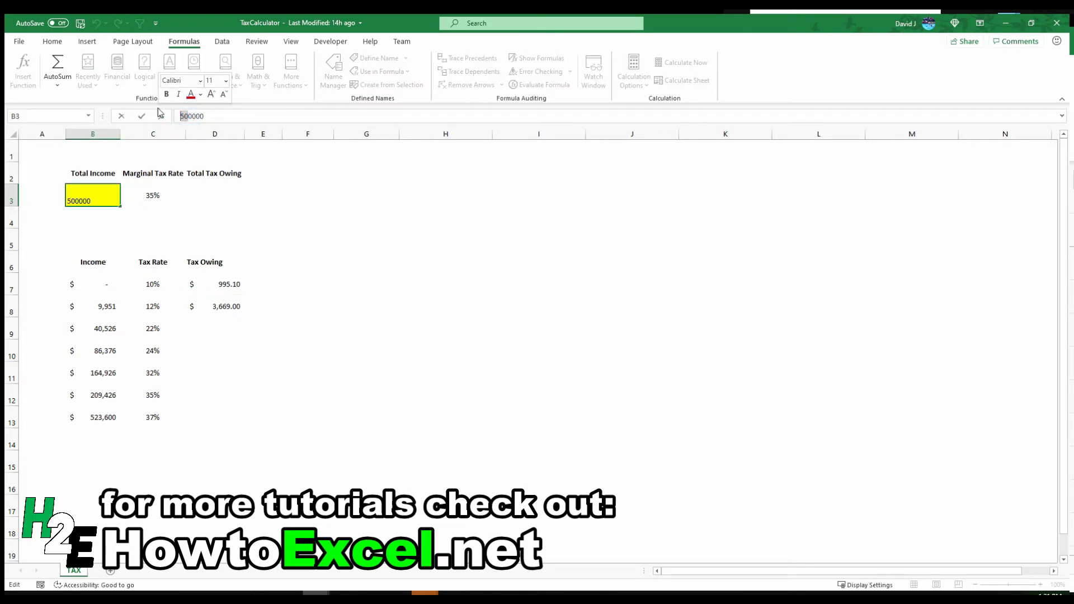
{"action": "type", "text": "1"}
{"action": "key", "text": "Return"}
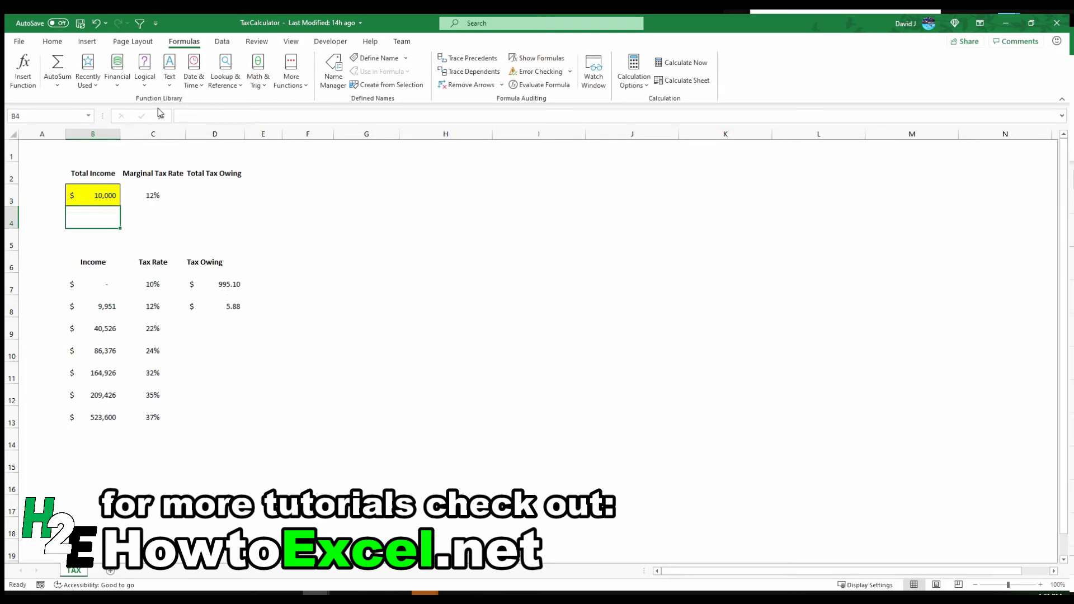
{"action": "left_click", "coordinate": [220, 303]}
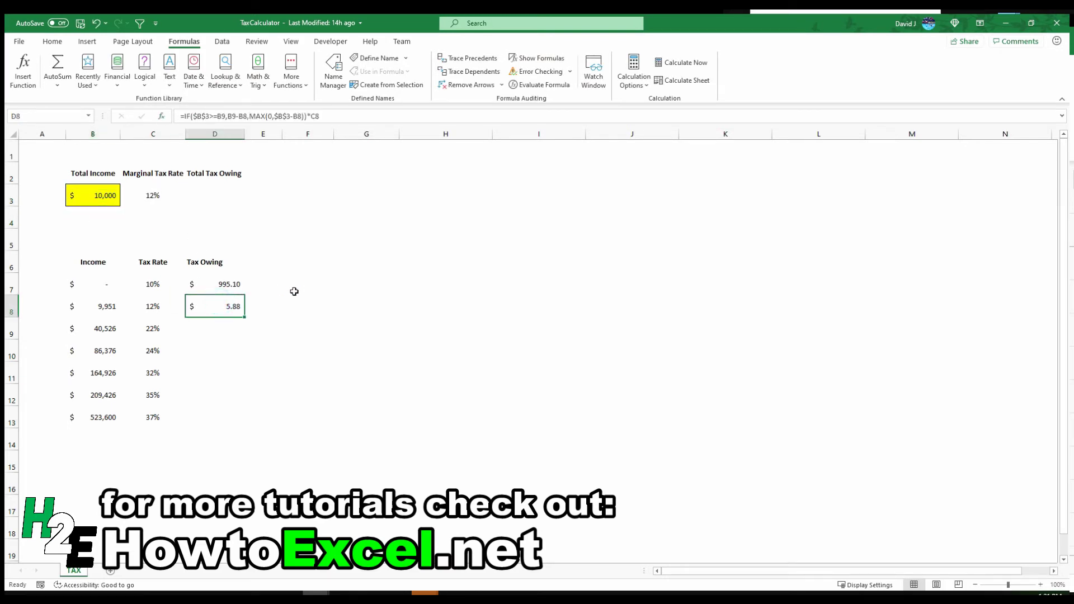
Evaluate D8 step by step: MAX(0,10000-9951)=49 times 0.12 gives $5.88, then close
{"action": "left_click", "coordinate": [542, 88]}
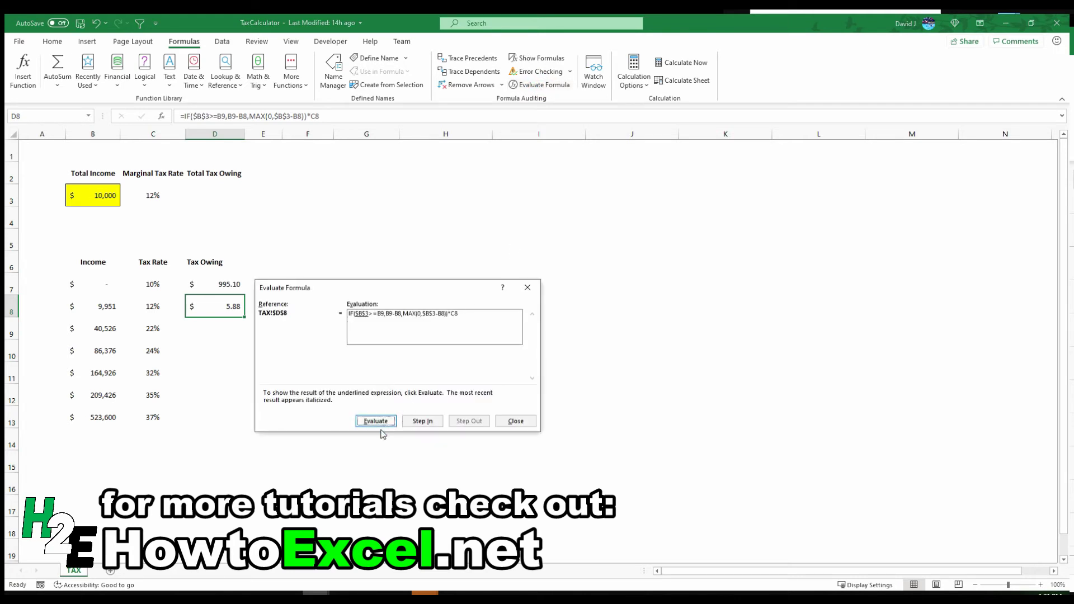
{"action": "left_click", "coordinate": [374, 425]}
{"action": "left_click", "coordinate": [377, 424]}
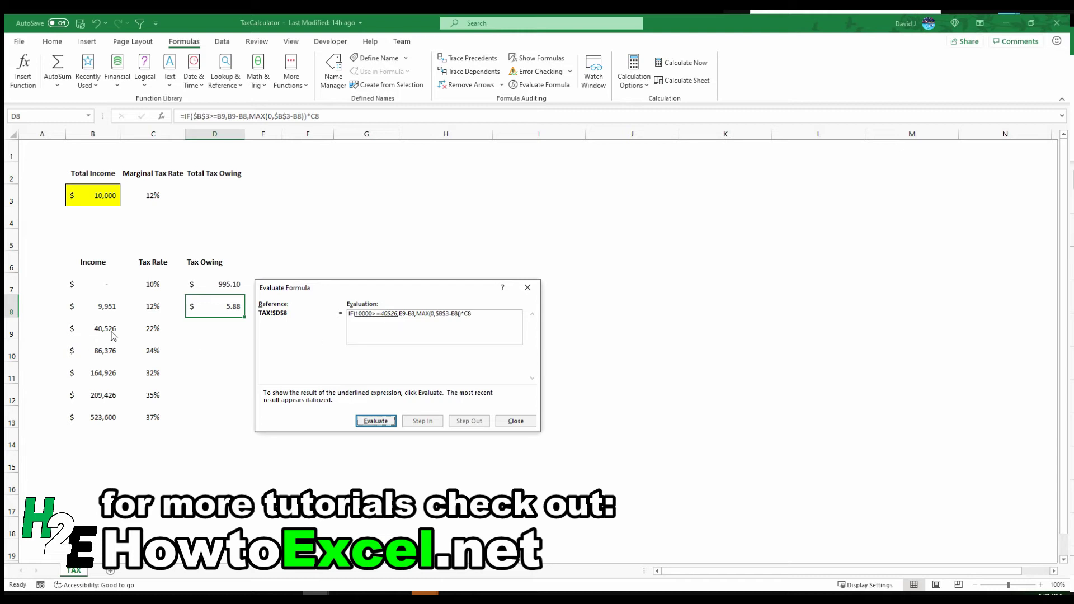
{"action": "left_click", "coordinate": [375, 421]}
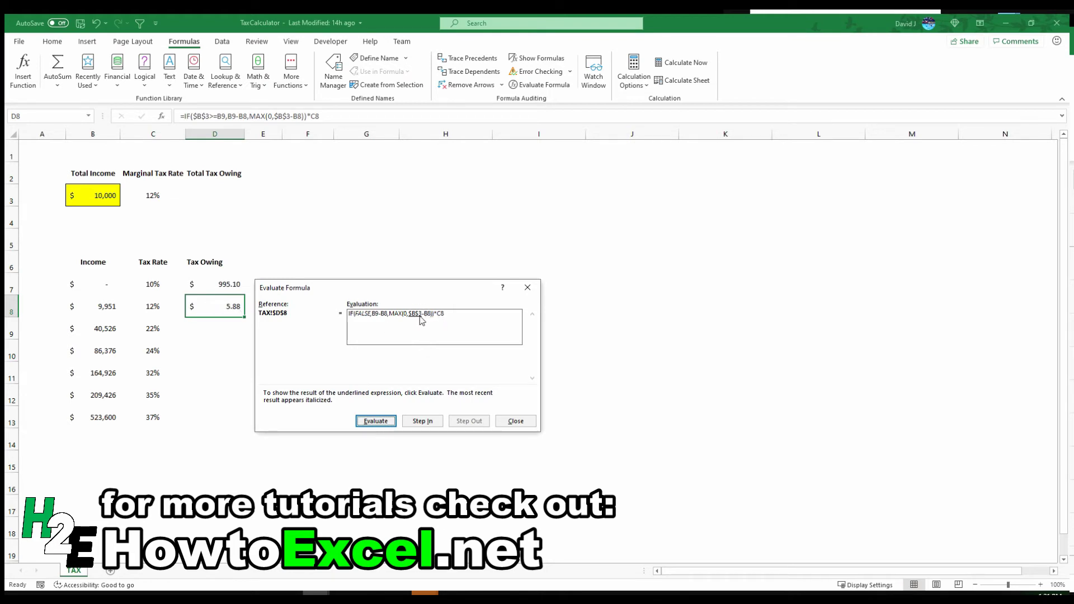
{"action": "left_click", "coordinate": [380, 424]}
{"action": "left_click", "coordinate": [380, 422]}
{"action": "left_click", "coordinate": [372, 420]}
{"action": "left_click", "coordinate": [374, 421]}
{"action": "left_click", "coordinate": [371, 421]}
{"action": "left_click", "coordinate": [382, 423]}
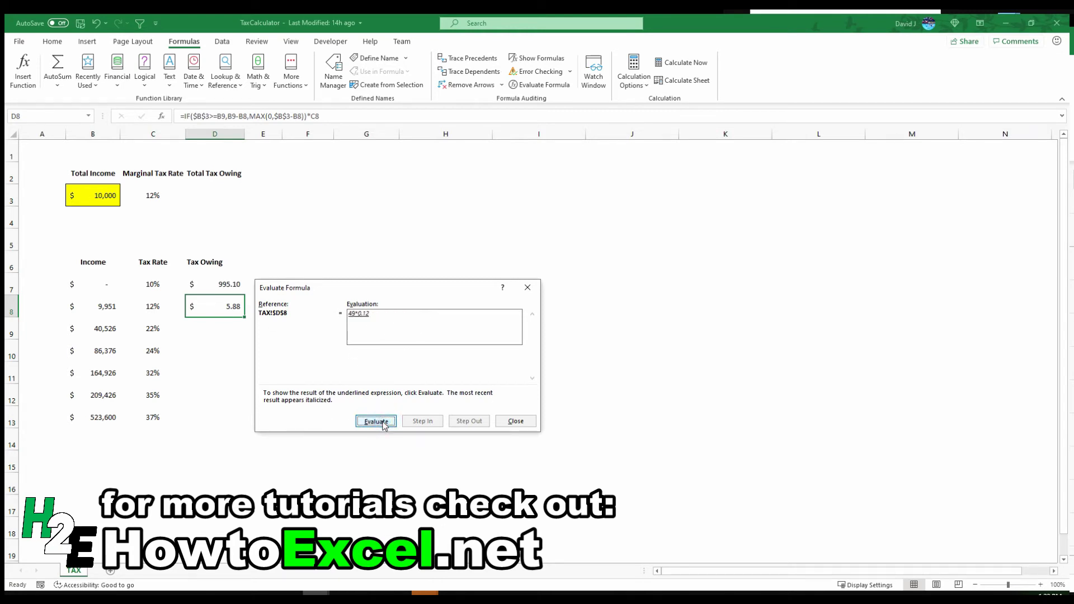
{"action": "left_click", "coordinate": [383, 423]}
{"action": "left_click", "coordinate": [520, 423]}
Change the Total Income in B3 to 5,000
{"action": "left_click", "coordinate": [109, 203]}
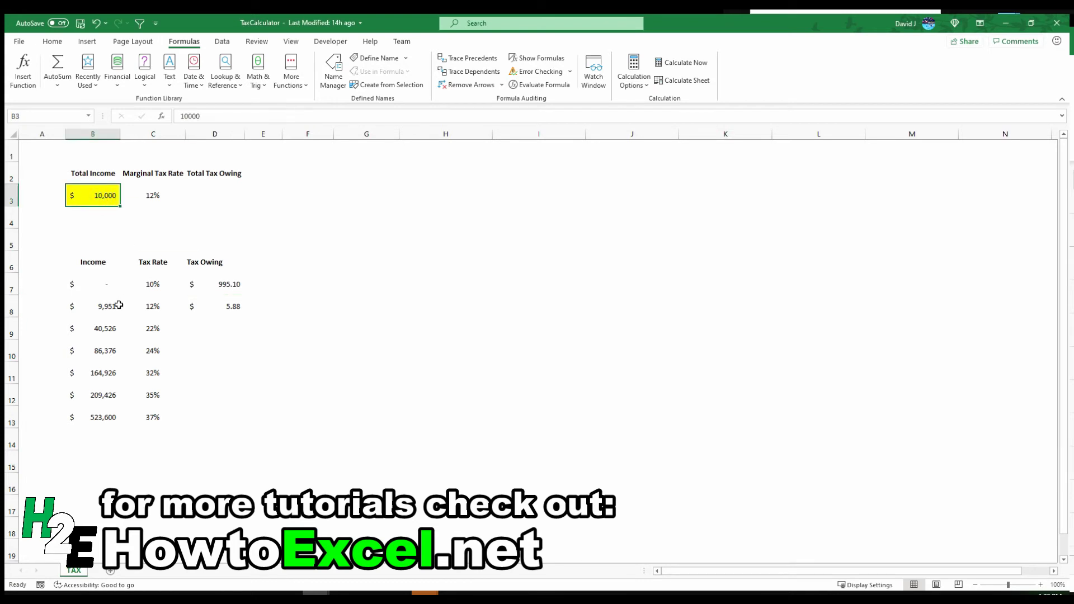
{"action": "left_click", "coordinate": [189, 116]}
{"action": "left_click_drag", "start_coordinate": [189, 115], "coordinate": [170, 122]}
{"action": "type", "text": "5"}
{"action": "key", "text": "Return"}
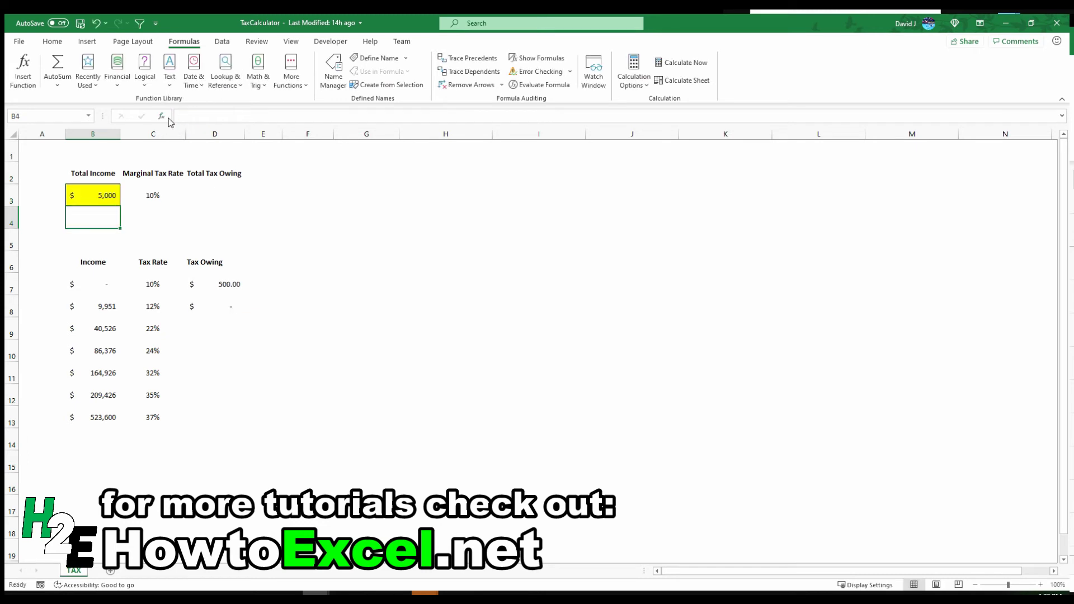
Evaluate D8's formula, seeing MAX(0,5000-9951) resolve to 0 × 0.12, then close
{"action": "left_click", "coordinate": [214, 299]}
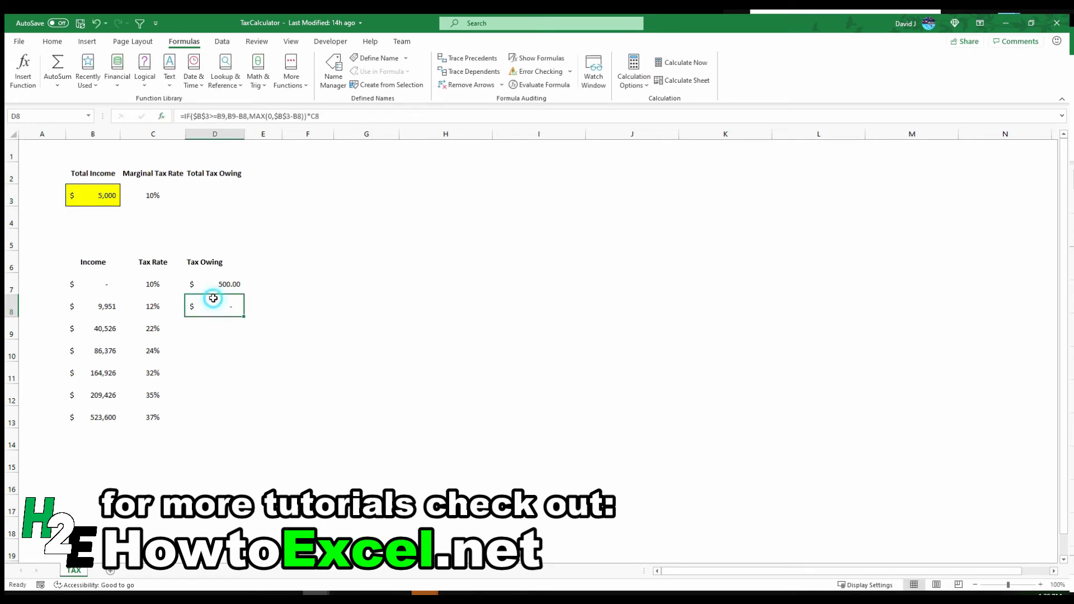
{"action": "left_click", "coordinate": [531, 87]}
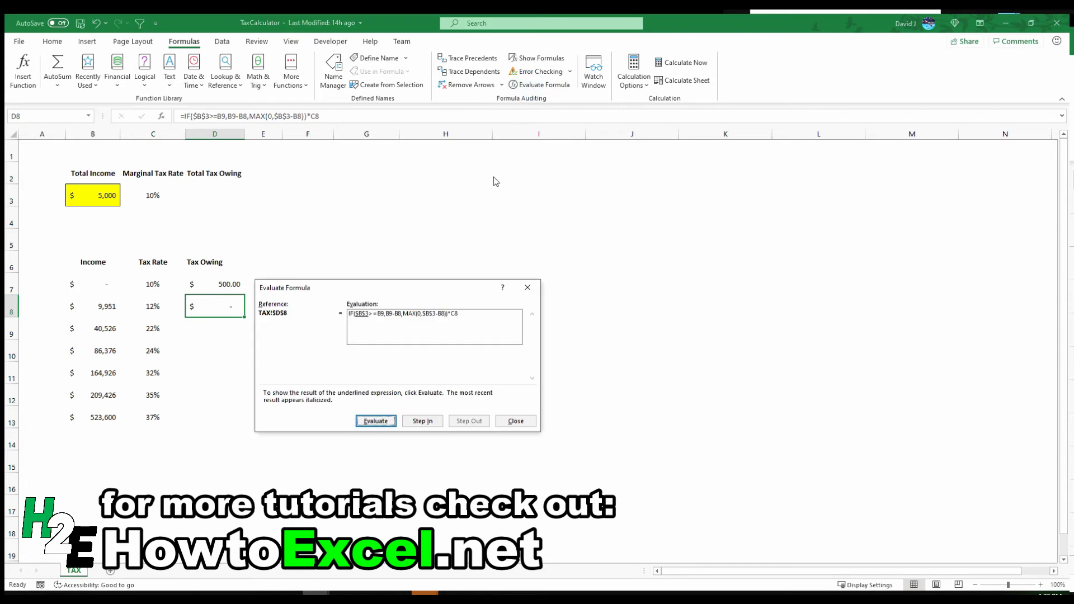
{"action": "left_click", "coordinate": [377, 422]}
{"action": "left_click", "coordinate": [376, 424]}
{"action": "left_click", "coordinate": [376, 423]}
{"action": "left_click", "coordinate": [377, 423]}
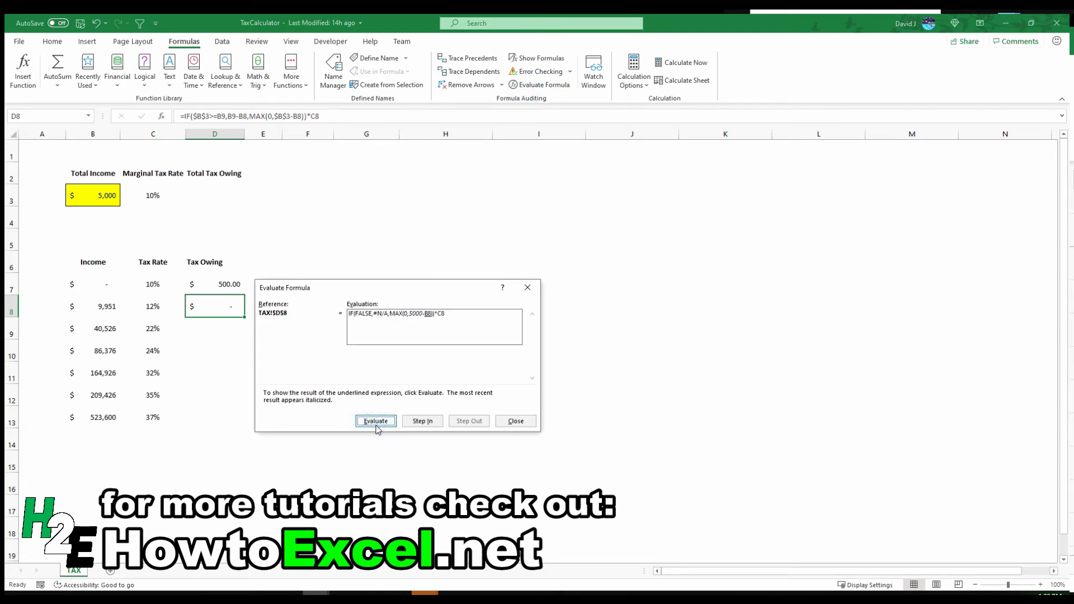
{"action": "left_click", "coordinate": [376, 423]}
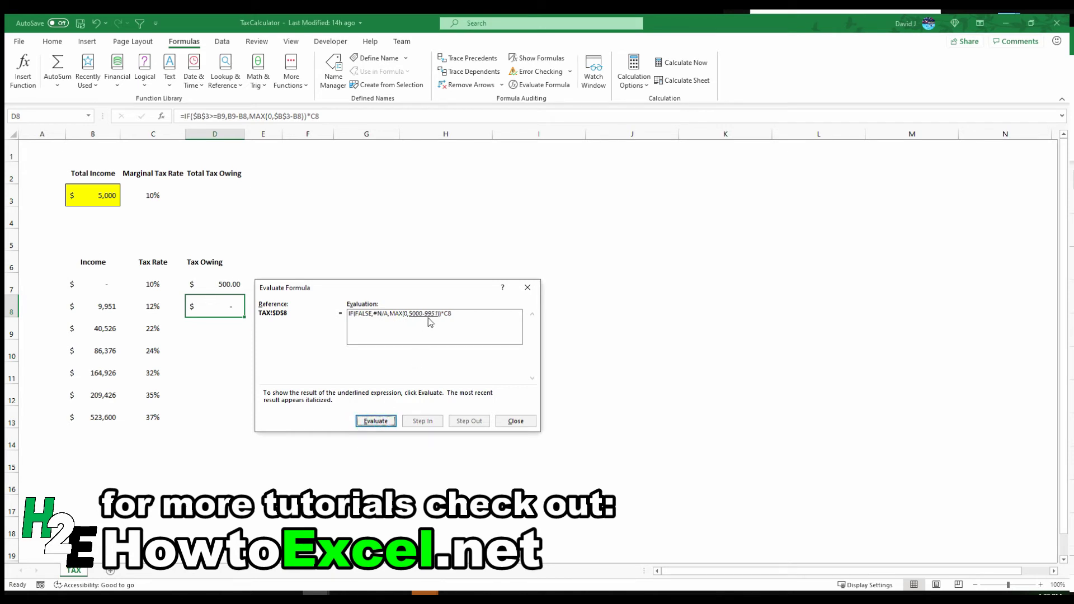
{"action": "left_click", "coordinate": [388, 423]}
{"action": "left_click", "coordinate": [386, 422]}
{"action": "left_click", "coordinate": [386, 422]}
{"action": "left_click", "coordinate": [364, 424]}
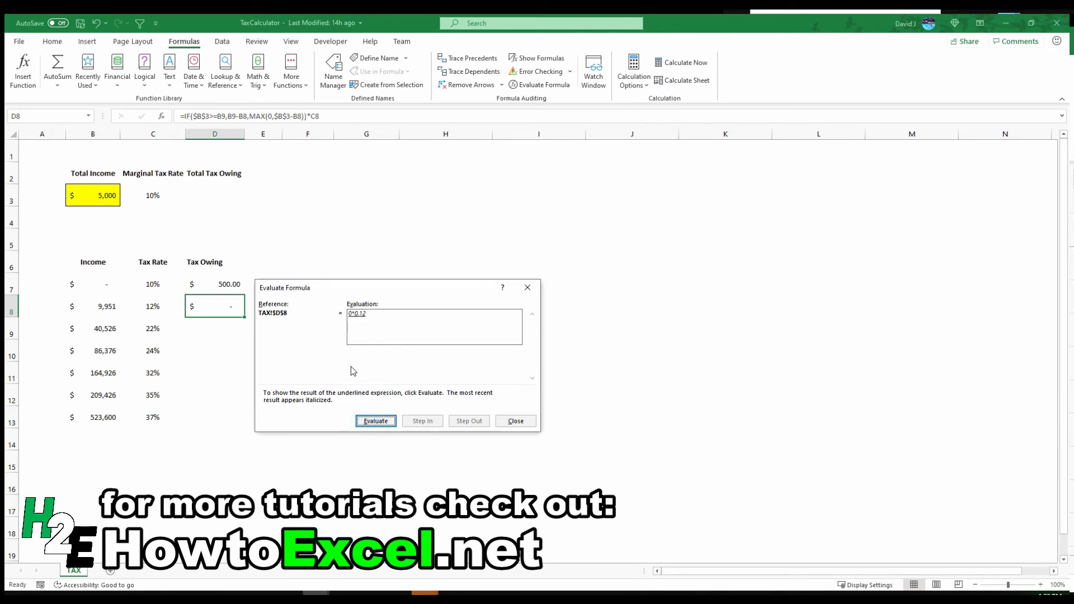
{"action": "left_click", "coordinate": [515, 422]}
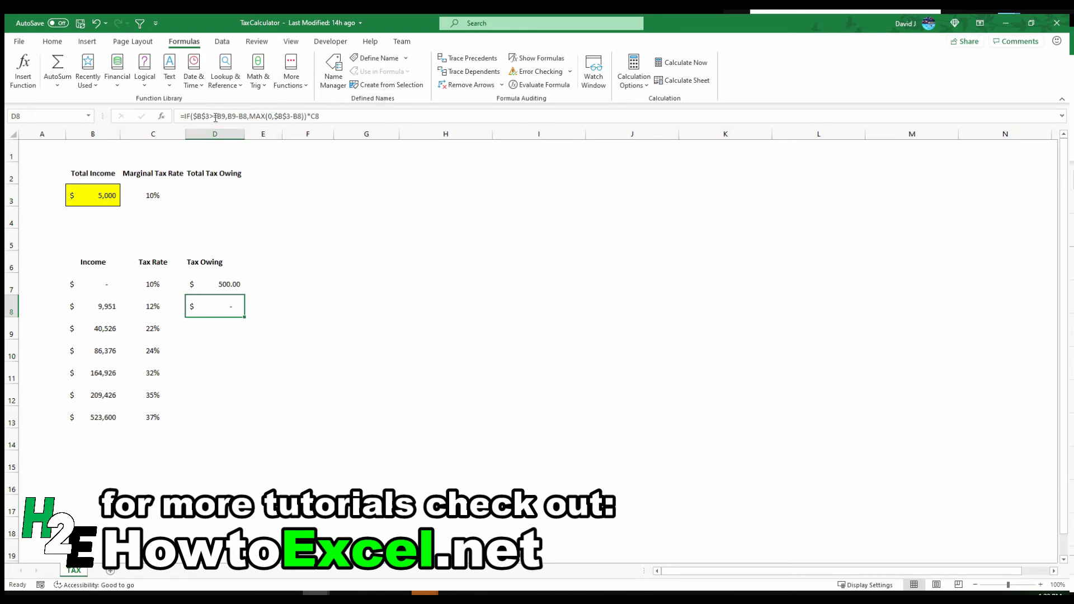
Recommit D8's bracket tax formula and fill it down through D12
{"action": "left_click", "coordinate": [240, 116]}
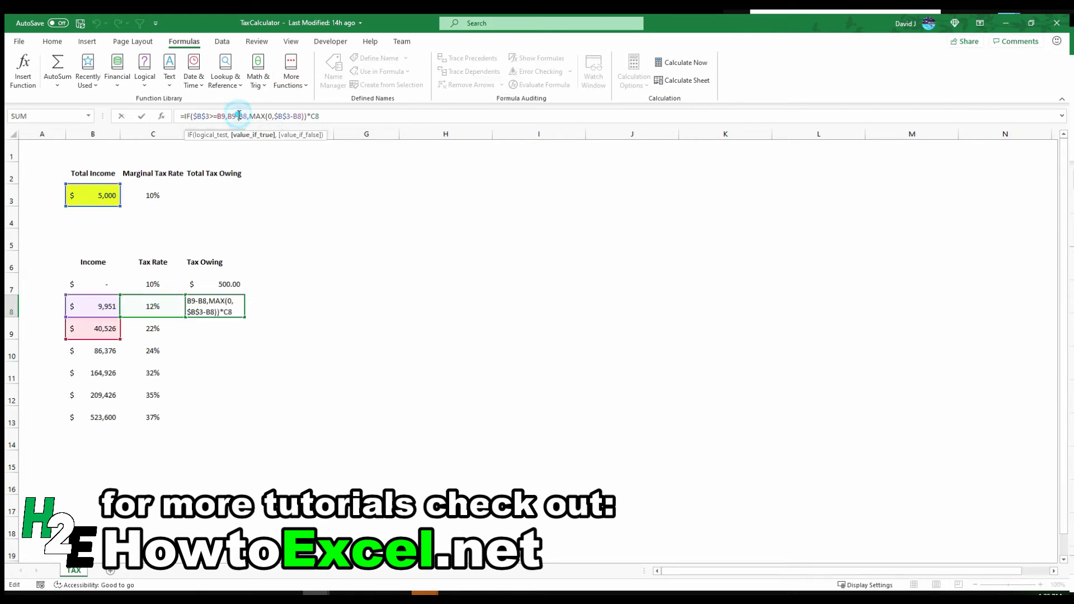
{"action": "key", "text": "Return"}
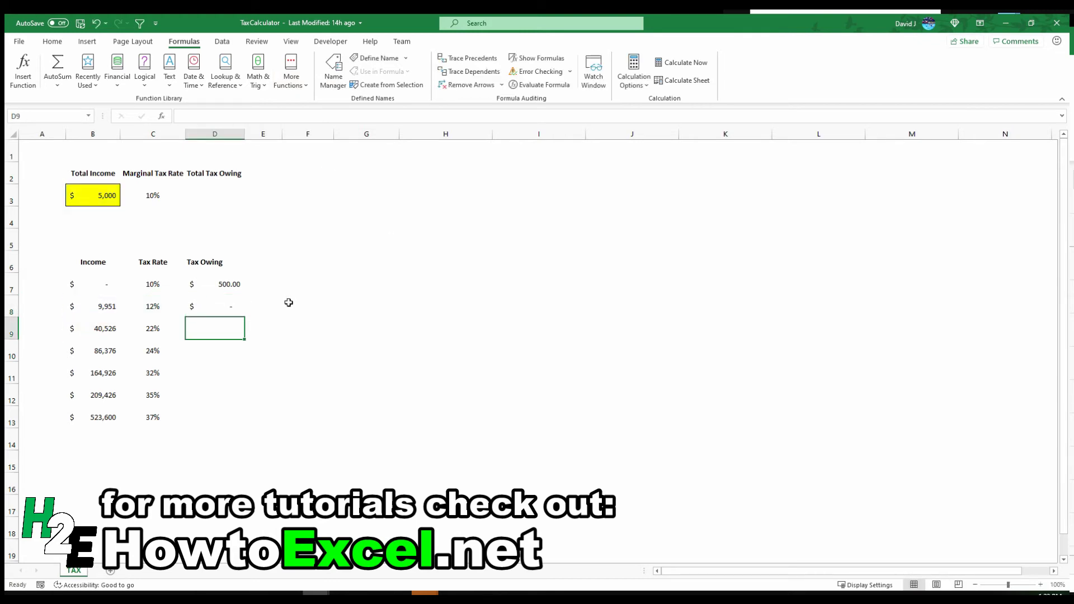
{"action": "left_click", "coordinate": [239, 313]}
{"action": "left_click_drag", "start_coordinate": [245, 316], "coordinate": [240, 411]}
Enter a Total Income of 210,000 in B3 to test the brackets
{"action": "left_click", "coordinate": [89, 196]}
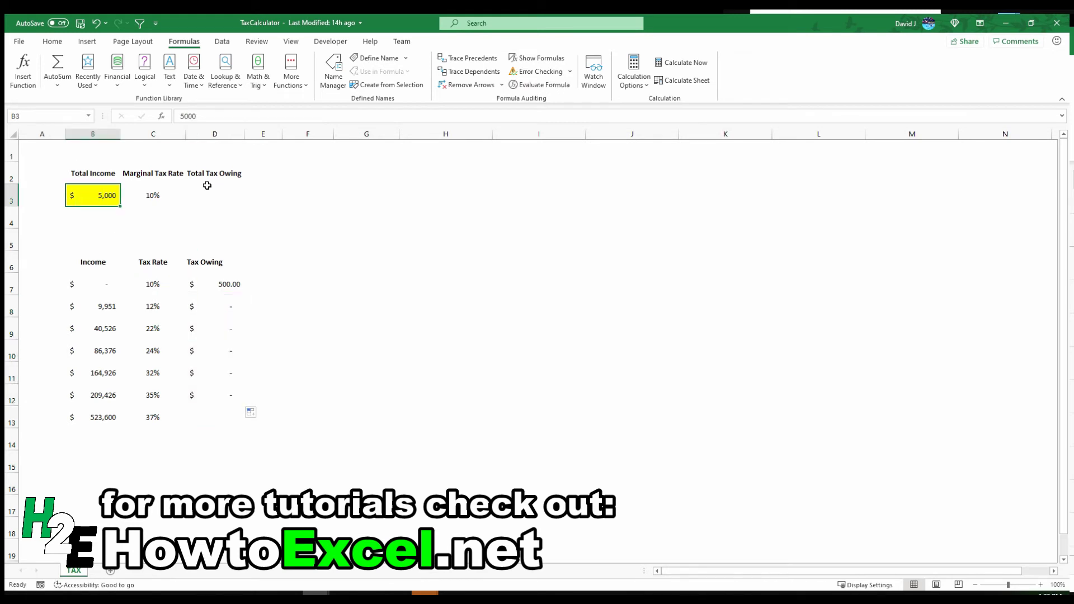
{"action": "type", "text": "210000"}
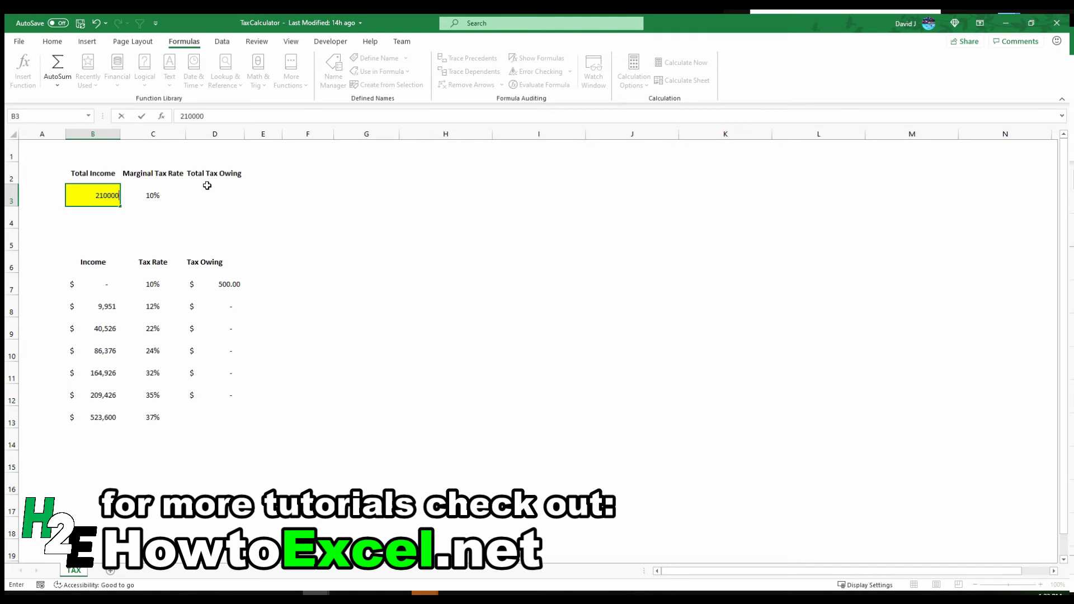
{"action": "key", "text": "Return"}
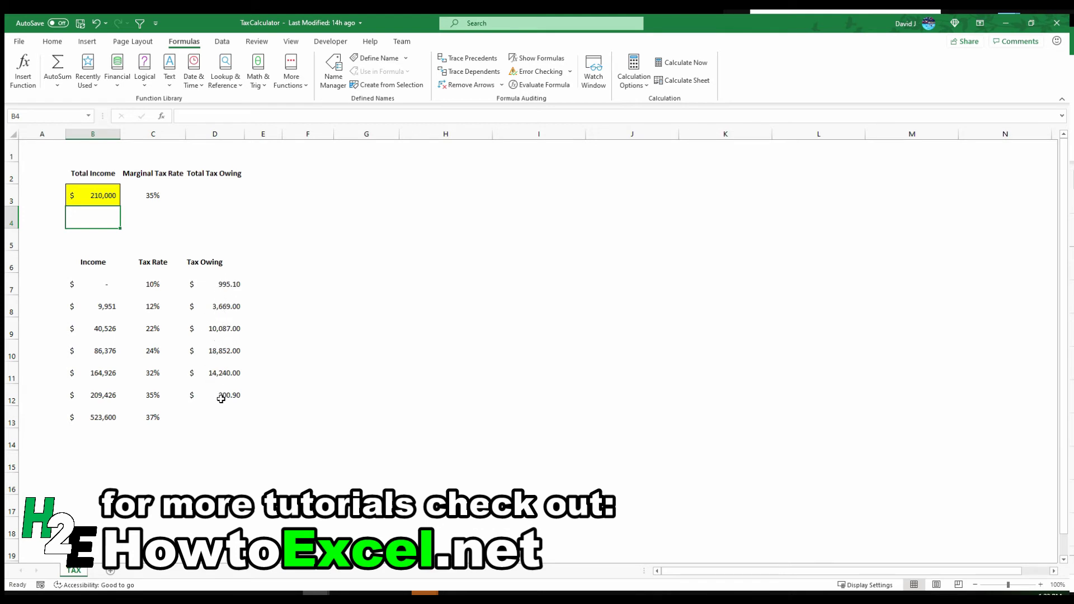
Enter =IF(B3>B13,B3-B13,0)*C13 in D13 for the 37% top bracket, currently zero
{"action": "left_click", "coordinate": [225, 415]}
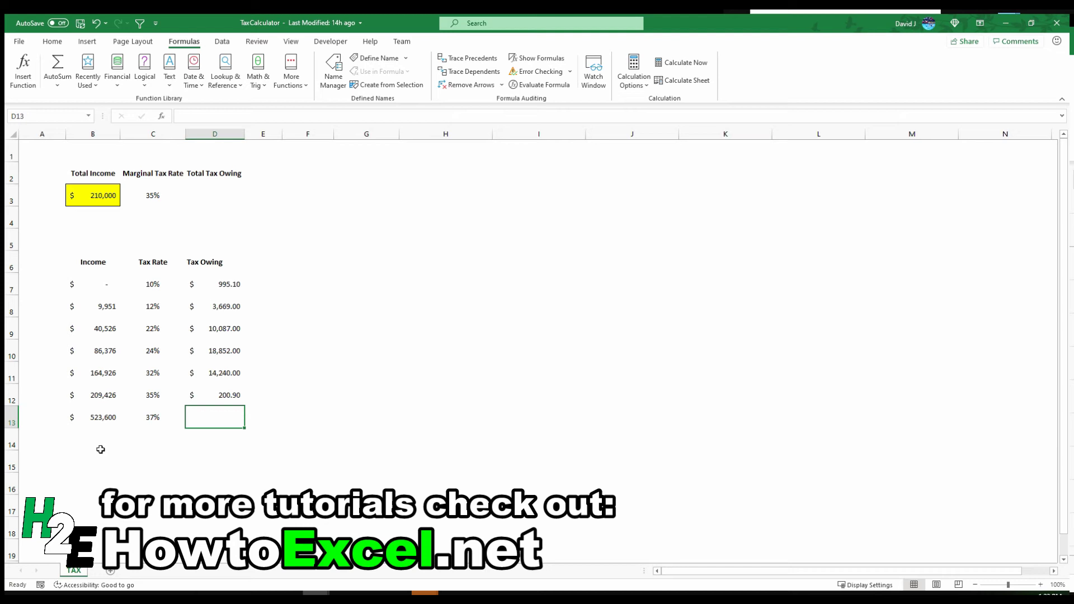
{"action": "type", "text": "=if("}
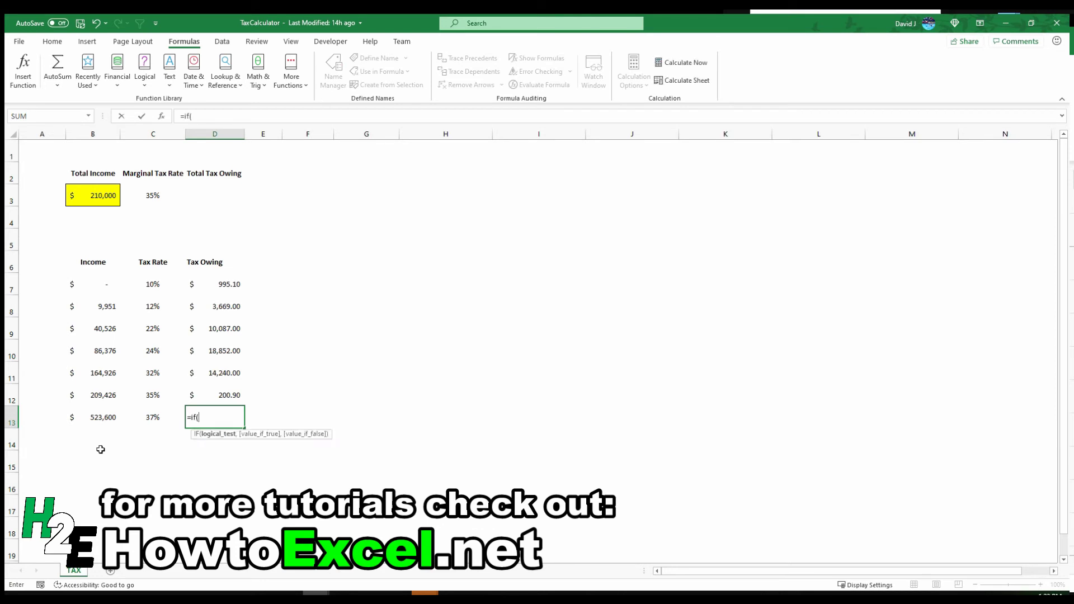
{"action": "left_click", "coordinate": [97, 198]}
{"action": "type", "text": ">"}
{"action": "left_click", "coordinate": [99, 418]}
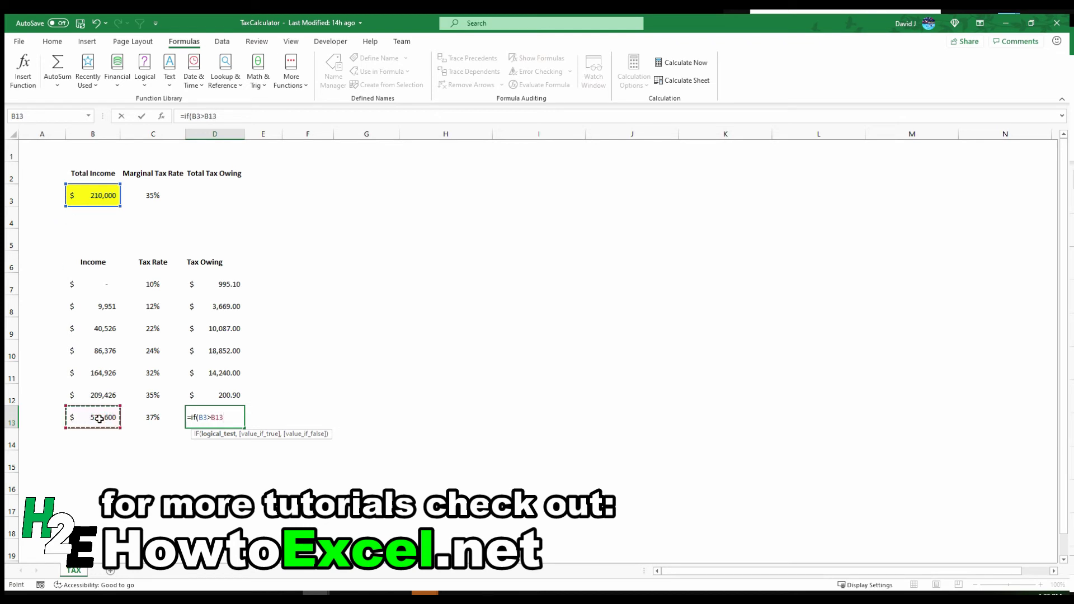
{"action": "type", "text": ","}
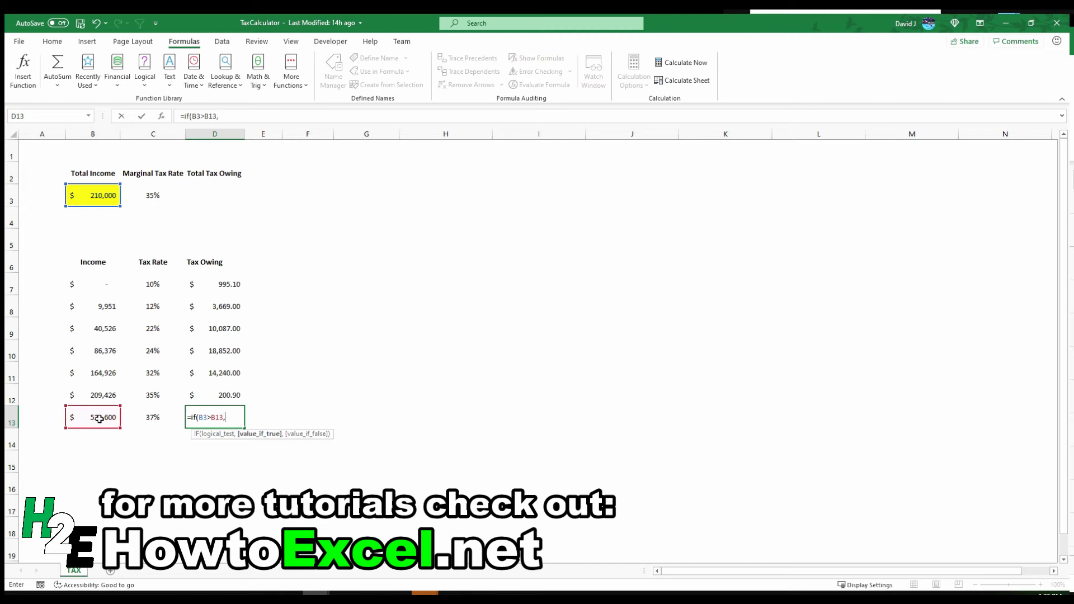
{"action": "left_click", "coordinate": [95, 198]}
{"action": "type", "text": "-"}
{"action": "left_click", "coordinate": [109, 422]}
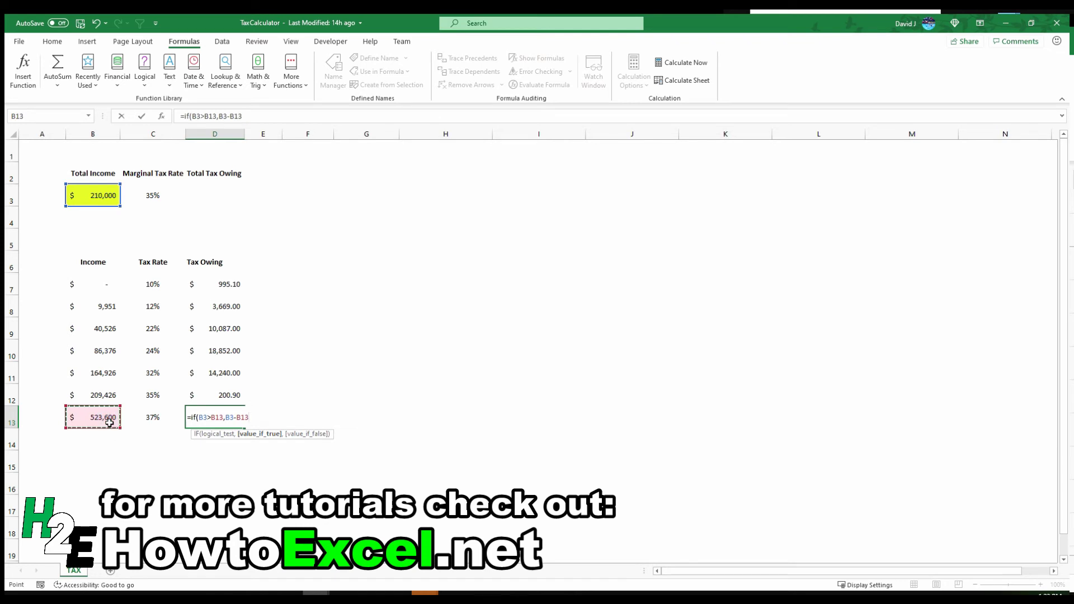
{"action": "type", "text": ",0)*"}
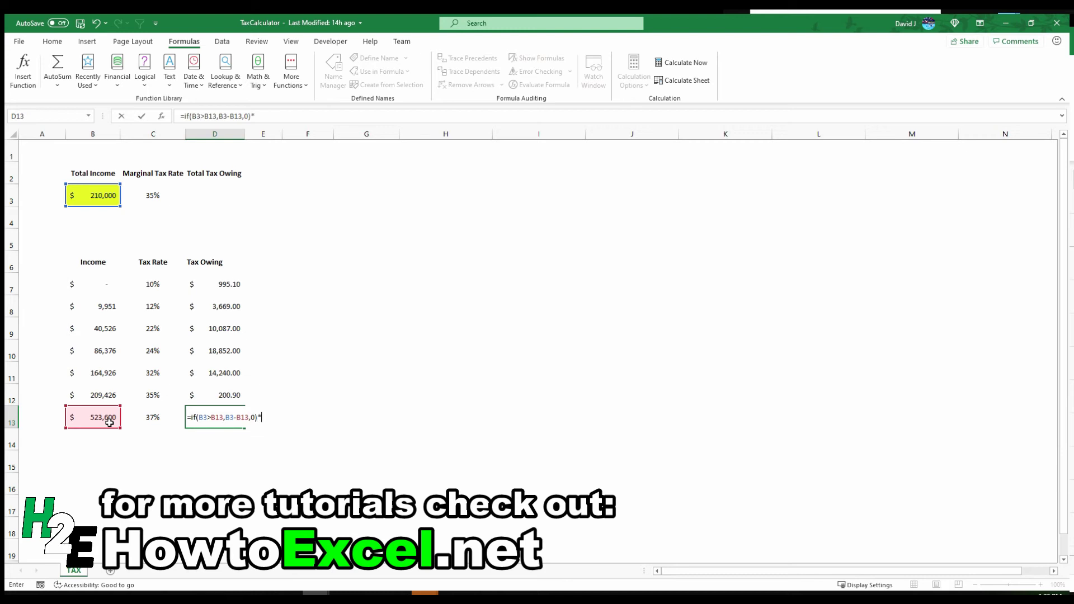
{"action": "left_click", "coordinate": [129, 418]}
{"action": "key", "text": "Return"}
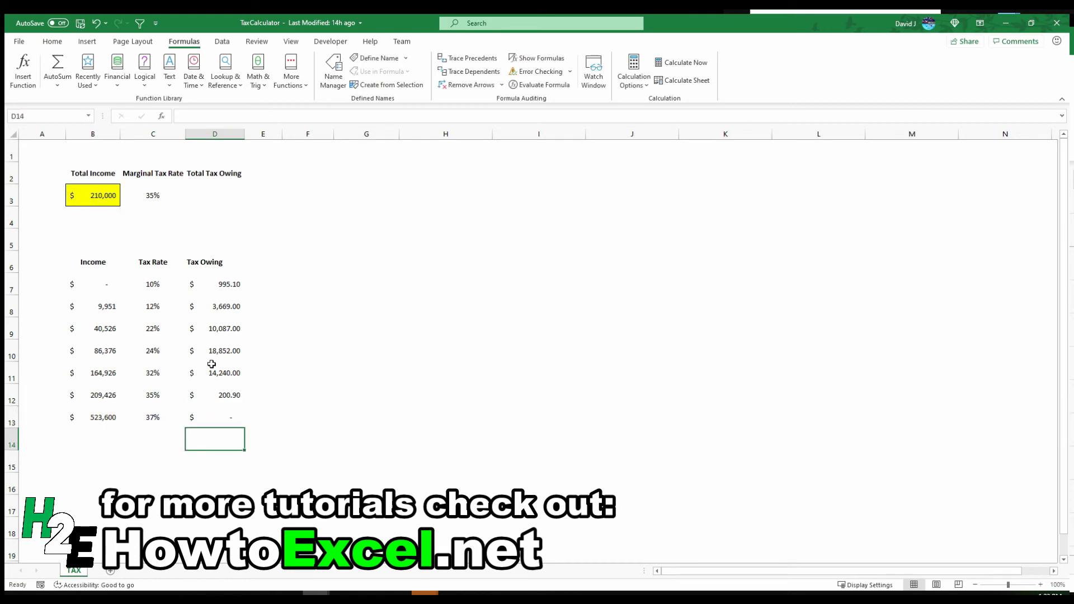
{"action": "key", "text": "Up"}
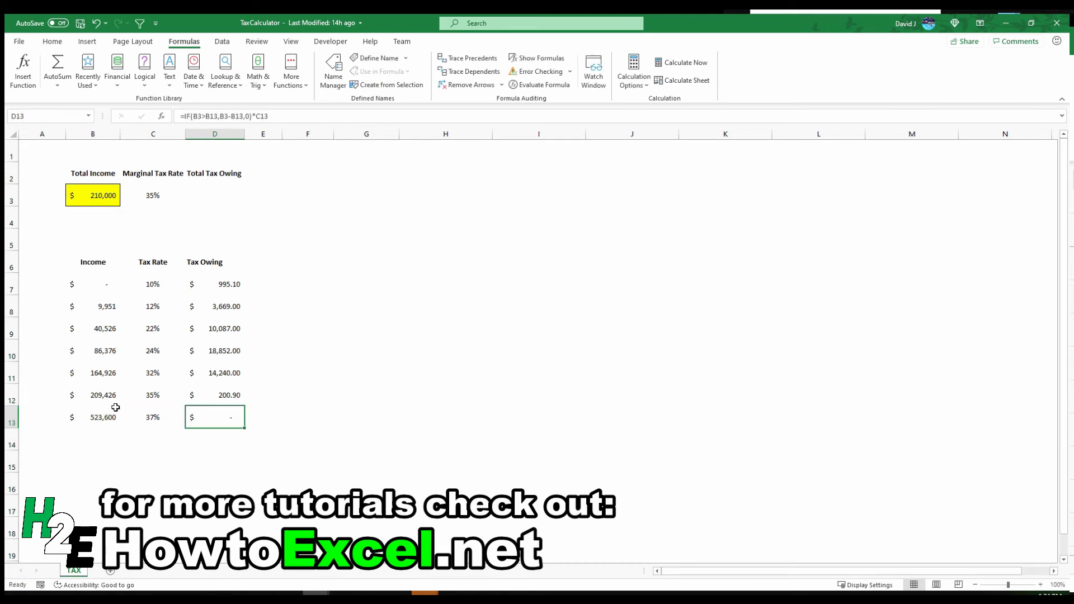
Enter 524,000 as the Total Income in B3
{"action": "left_click", "coordinate": [90, 204]}
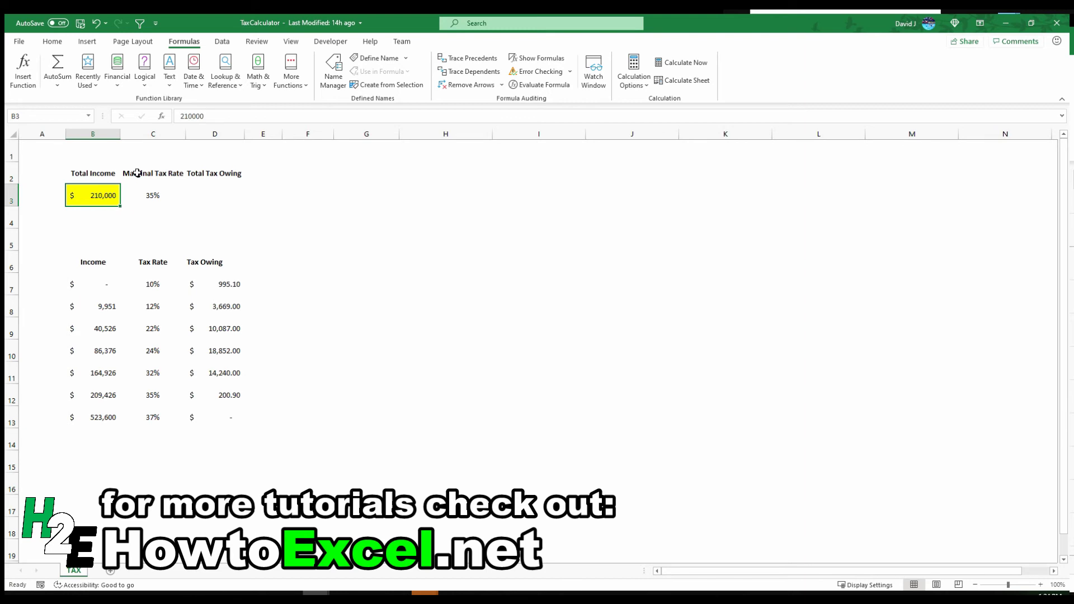
{"action": "type", "text": "524000"}
{"action": "key", "text": "Return"}
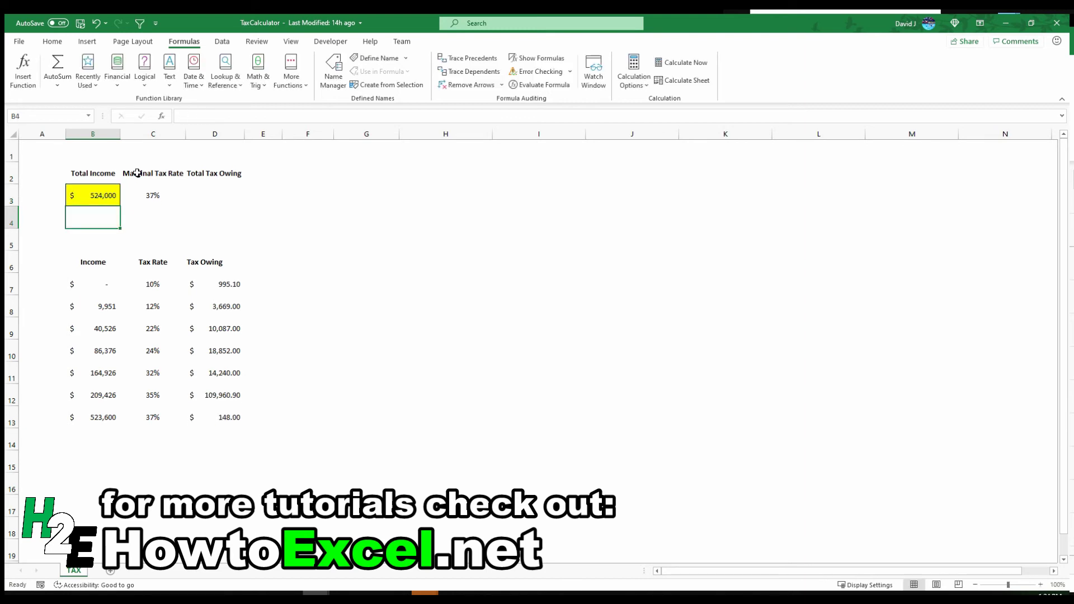
Step through Evaluate Formula on D13 to see how the top bracket yields $148.00
{"action": "left_click", "coordinate": [226, 412]}
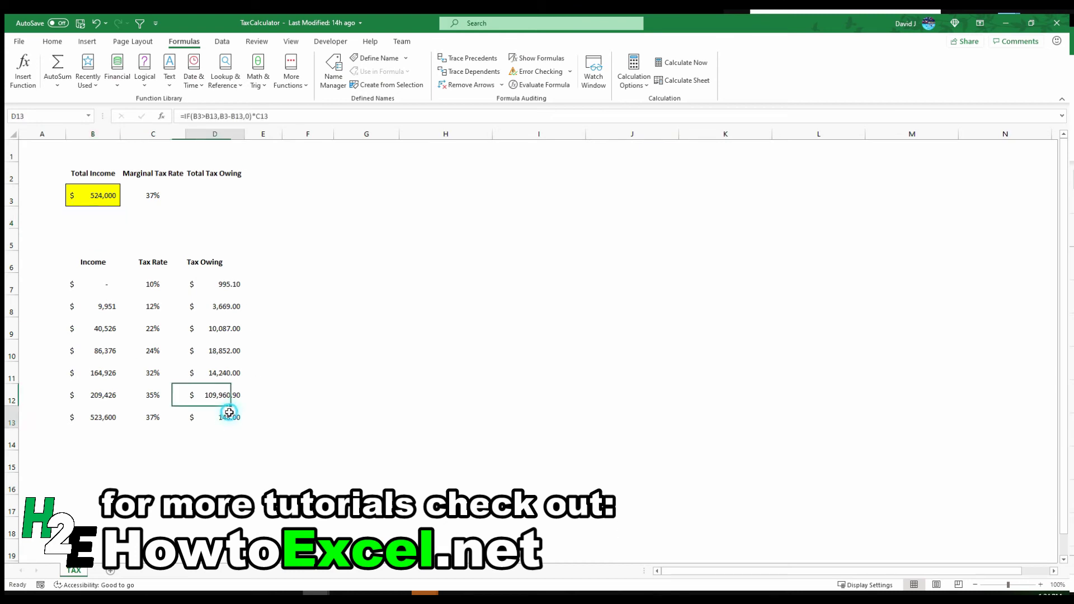
{"action": "left_click", "coordinate": [533, 86]}
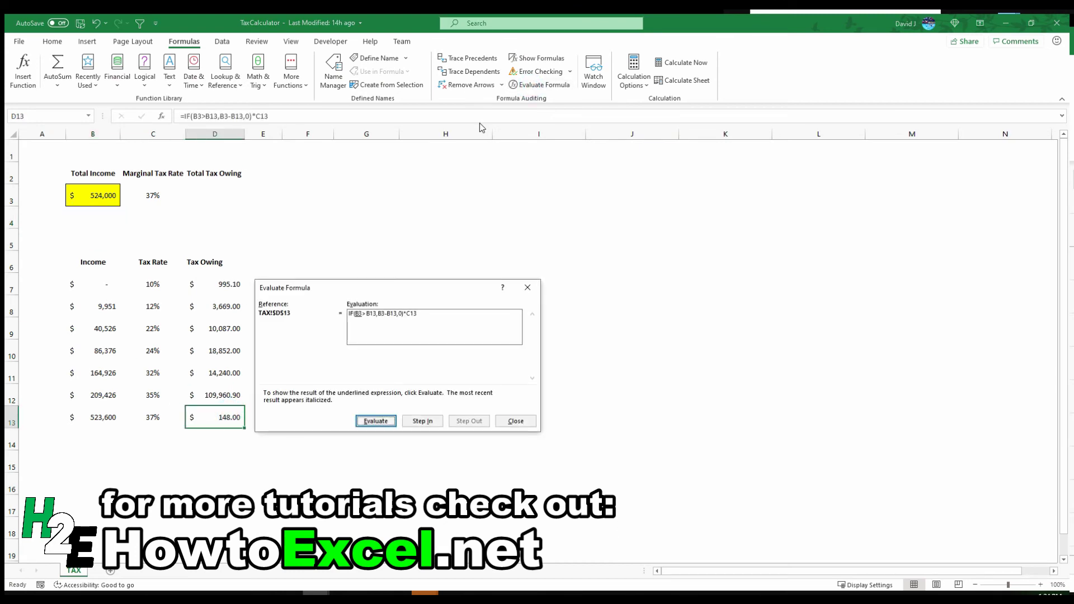
{"action": "key", "text": "Return"}
{"action": "key", "text": "Return"}
{"action": "key", "text": "Return"}
{"action": "key", "text": "Return"}
{"action": "key", "text": "Return"}
{"action": "key", "text": "Return"}
{"action": "key", "text": "Return"}
{"action": "key", "text": "Return"}
{"action": "key", "text": "Return"}
{"action": "key", "text": "Return"}
{"action": "key", "text": "Escape"}
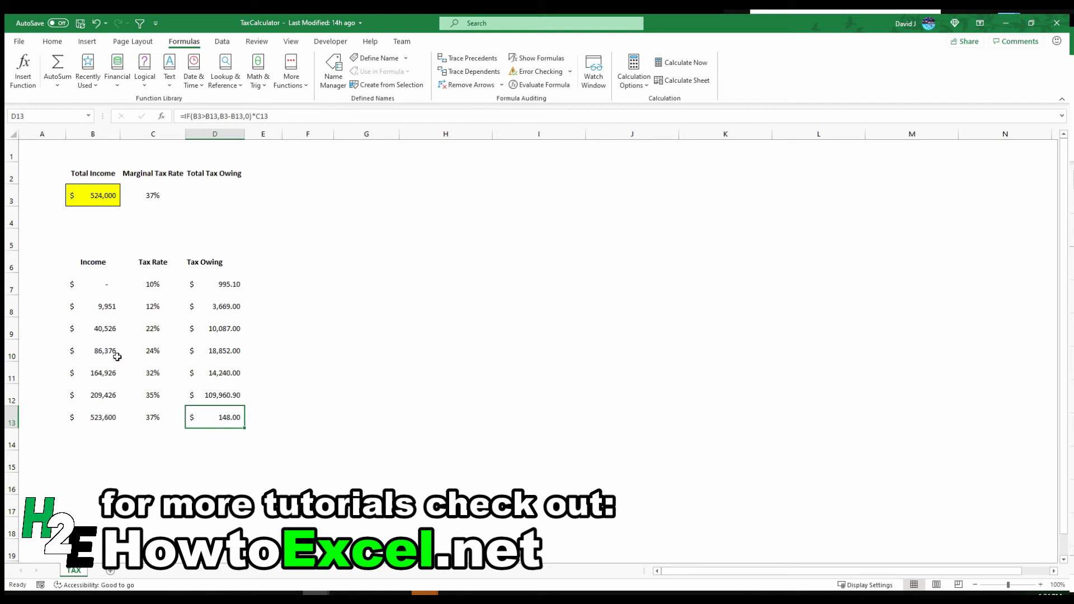
{"action": "left_click", "coordinate": [105, 197]}
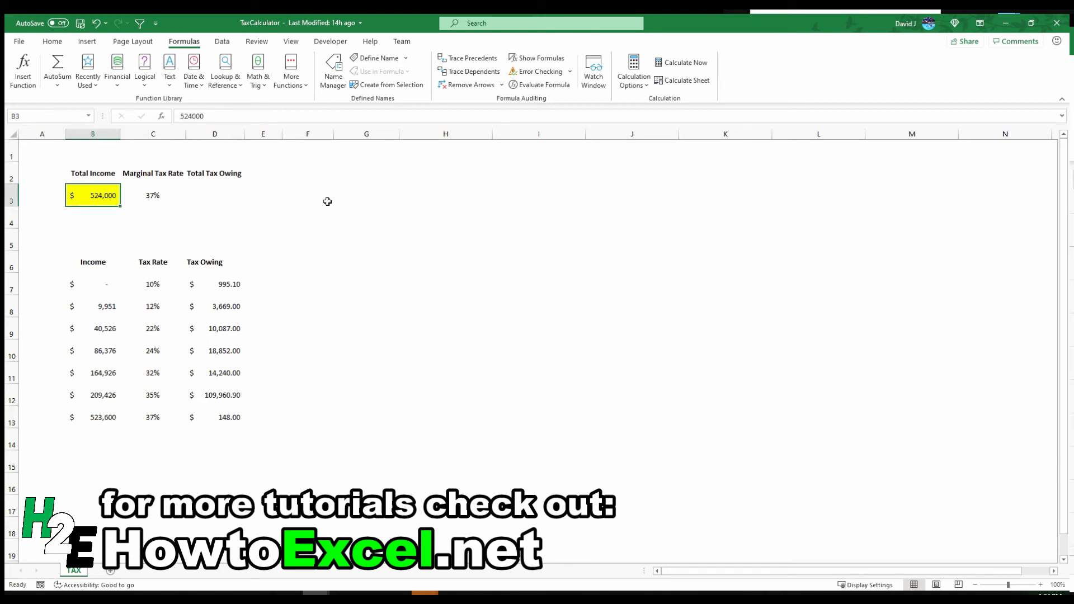
{"action": "left_click", "coordinate": [286, 117]}
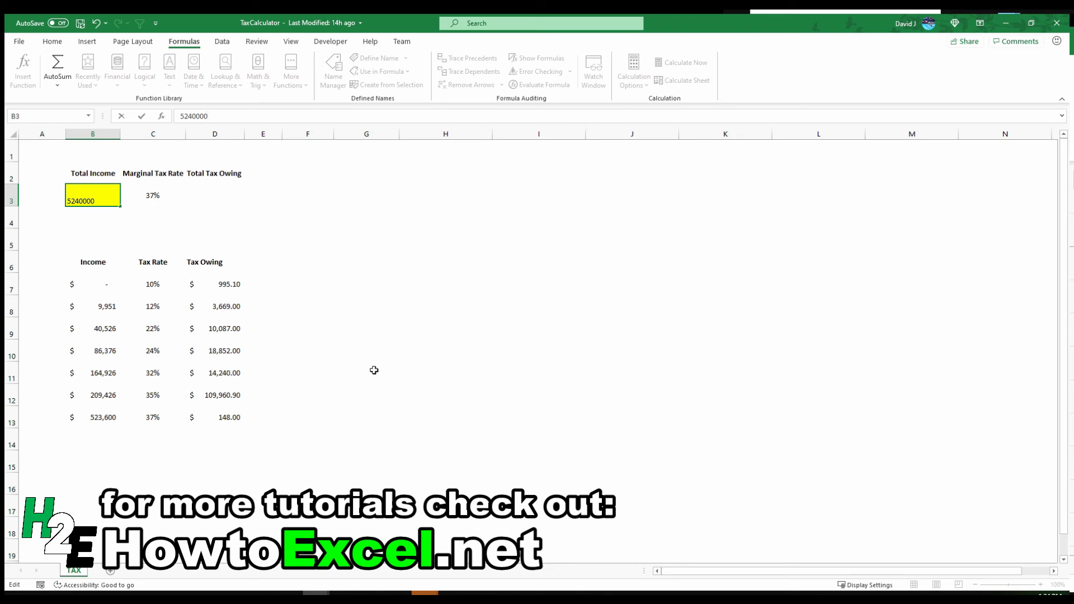
{"action": "key", "text": "Return"}
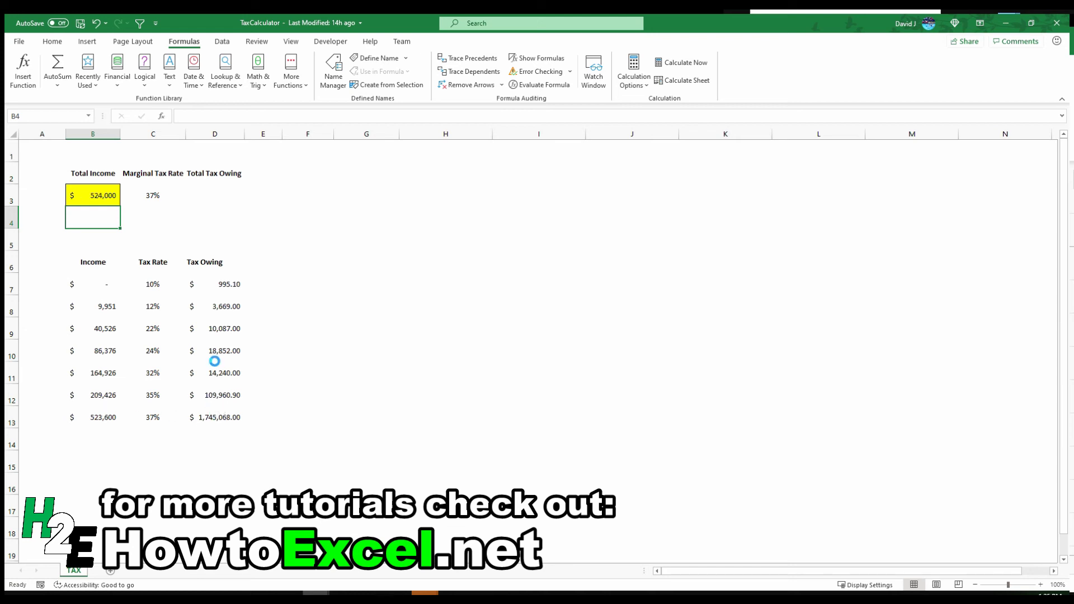
{"action": "key", "text": "ctrl+z"}
Enter =SUM(D7:D13) in D3 so Total Tax Owing shows $157,952.00
{"action": "left_click", "coordinate": [206, 197]}
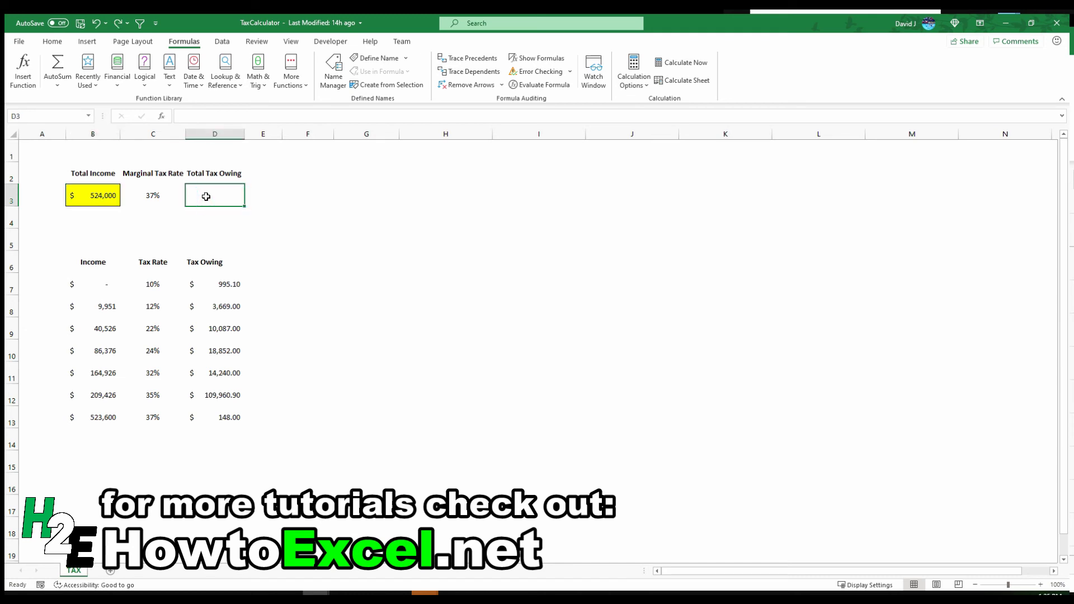
{"action": "type", "text": "=sum"}
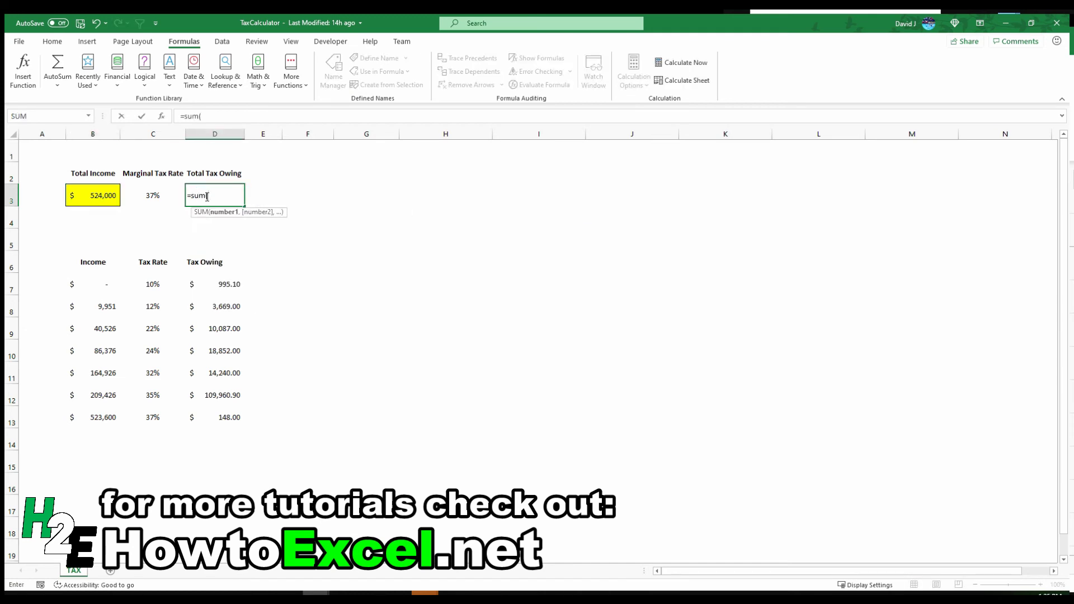
{"action": "type", "text": "("}
{"action": "key", "text": "Down"}
{"action": "key", "text": "Down"}
{"action": "key", "text": "Down"}
{"action": "key", "text": "Down"}
{"action": "key", "text": "shift+Down"}
{"action": "key", "text": "shift+Down"}
{"action": "key", "text": "shift+Down"}
{"action": "key", "text": "shift+Down"}
{"action": "key", "text": "shift+Down"}
{"action": "key", "text": "shift+Down"}
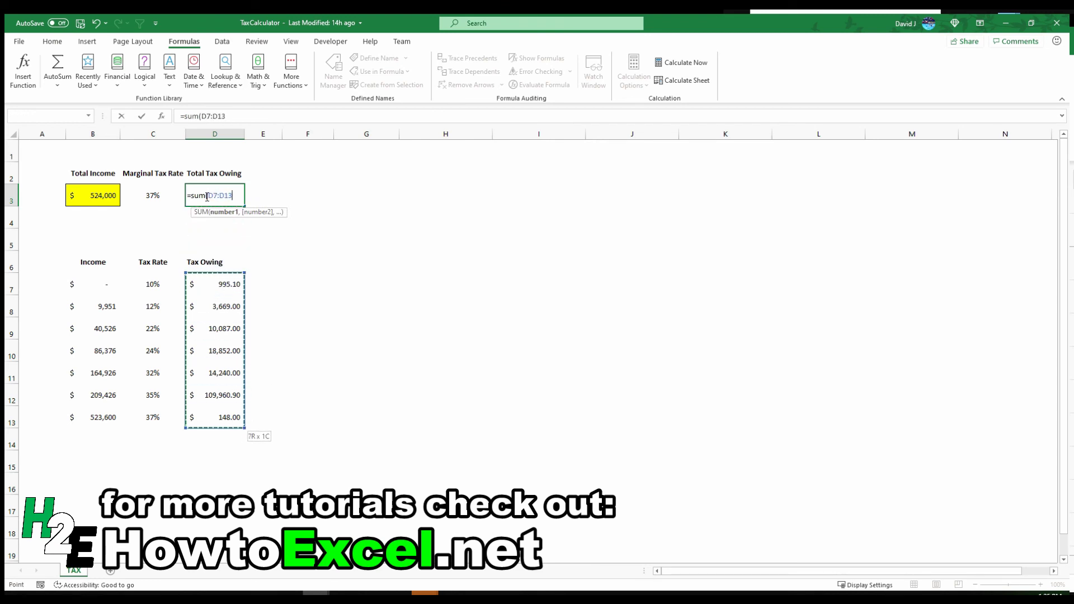
{"action": "key", "text": "Return"}
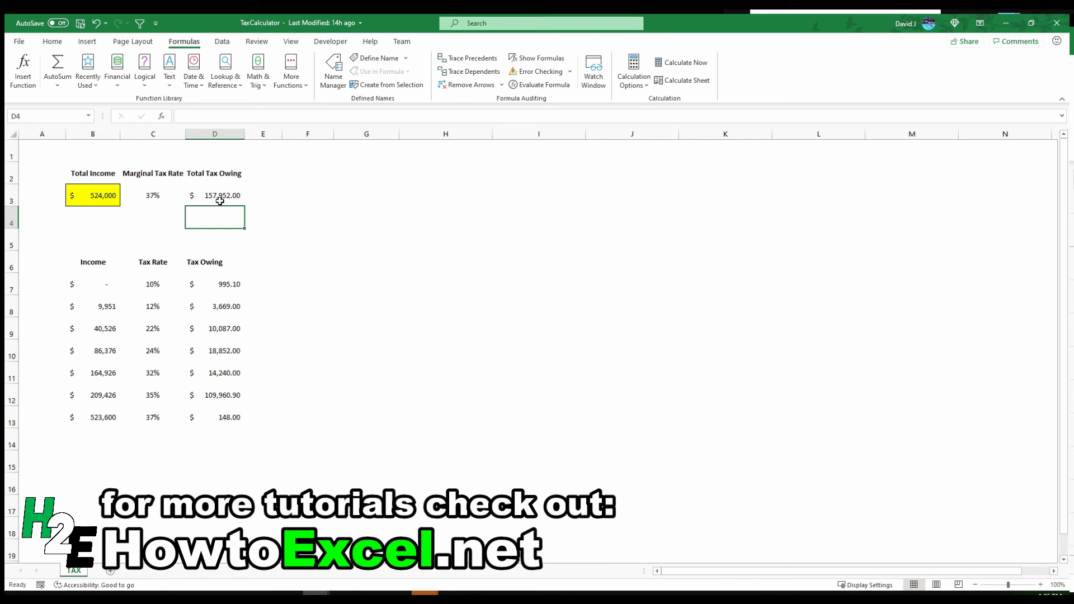
Set Total Income to 100,000 and check that D7:D10 sums to D3's $18,020.86
{"action": "left_click", "coordinate": [114, 189]}
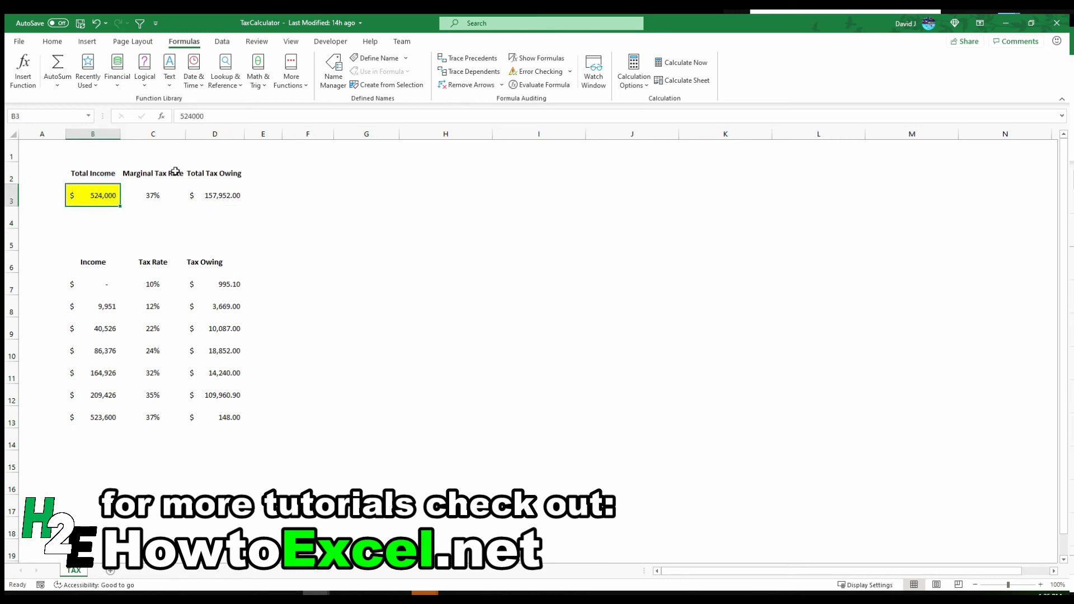
{"action": "type", "text": "100000"}
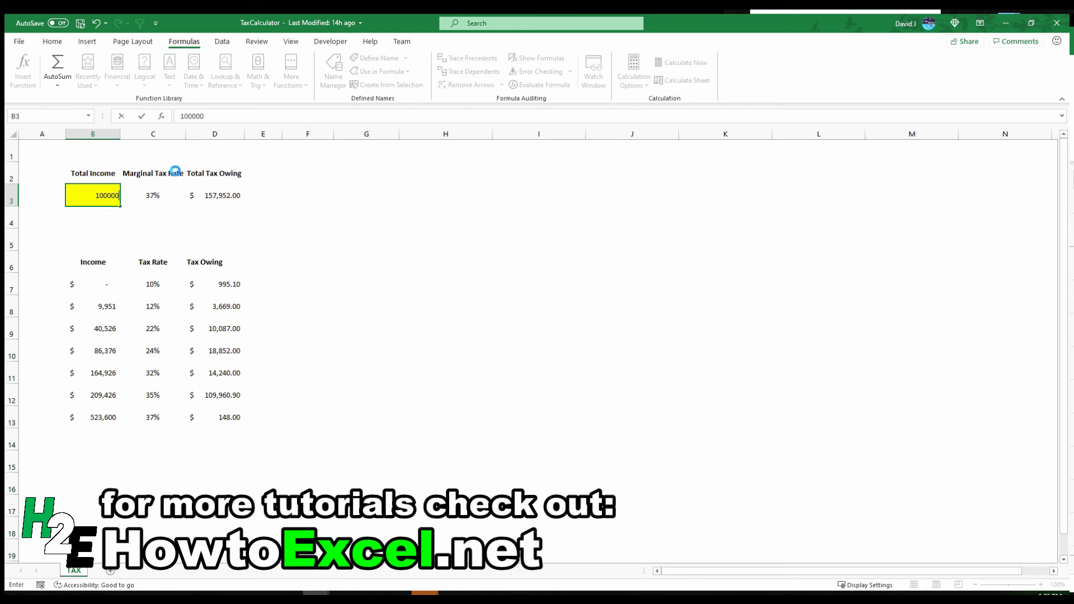
{"action": "key", "text": "Return"}
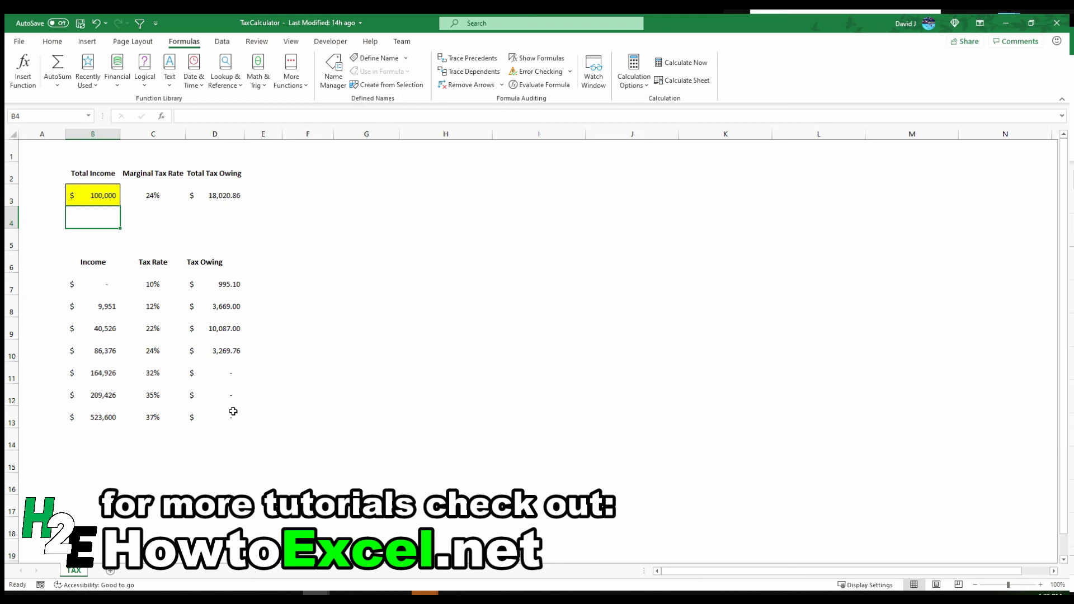
{"action": "left_click_drag", "start_coordinate": [237, 285], "coordinate": [236, 342]}
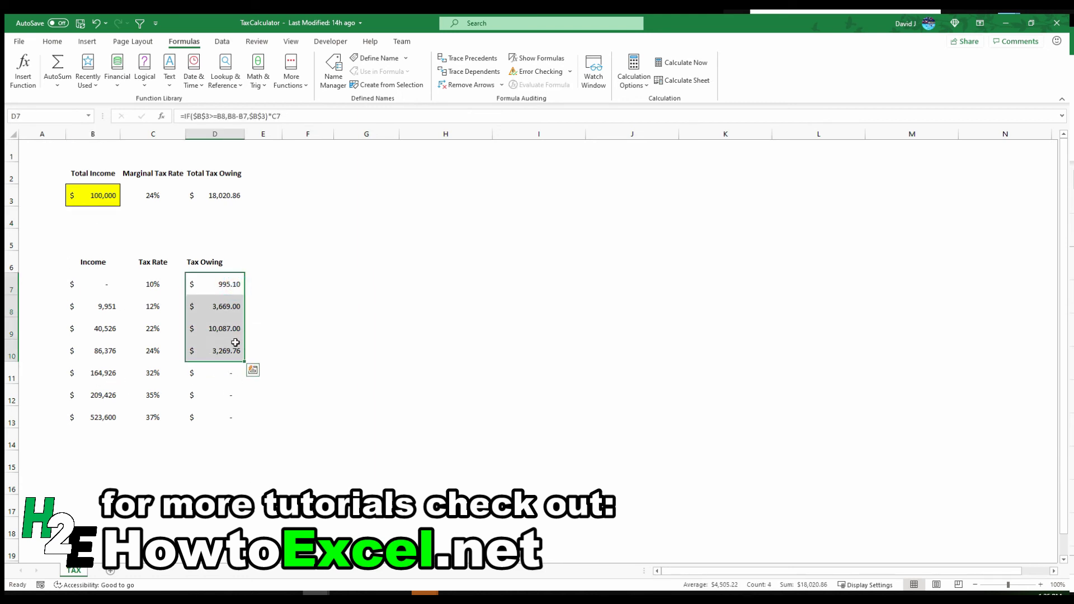
{"action": "left_click", "coordinate": [220, 200]}
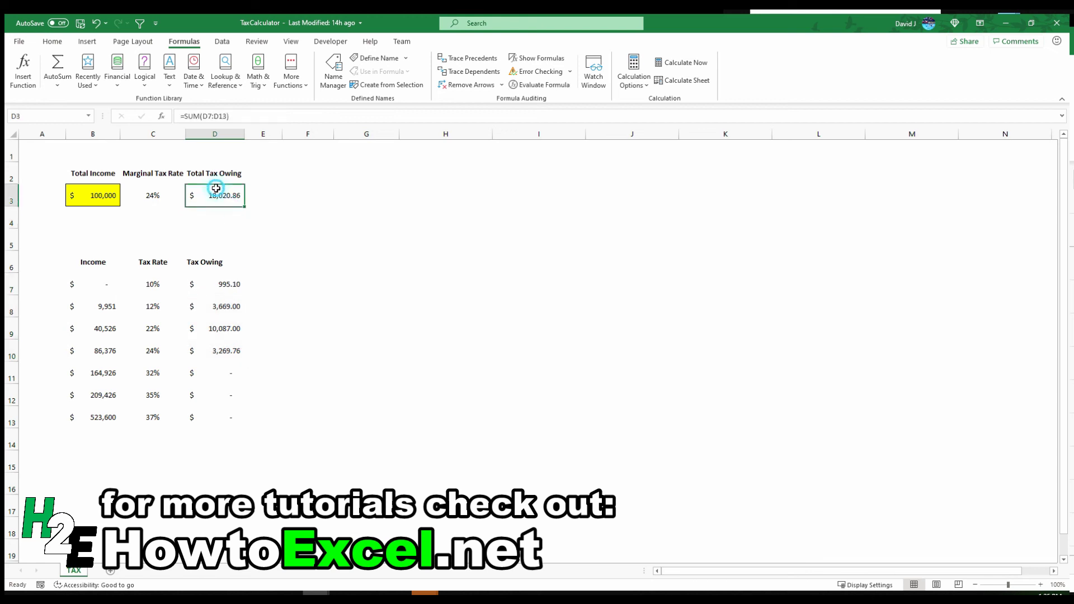